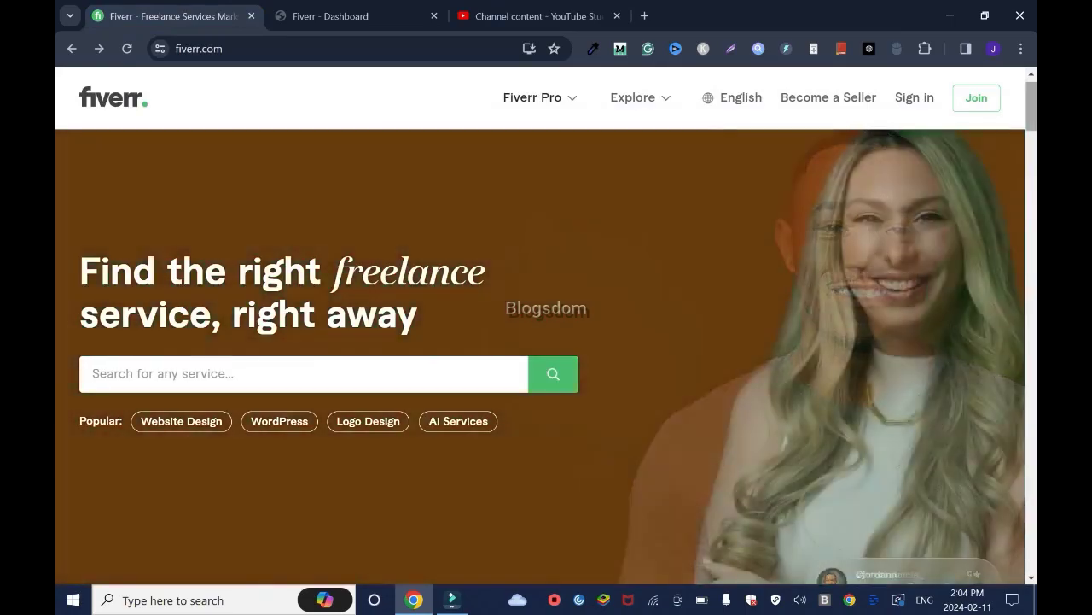
# - Scroll the Fiverr homepage down to the footer with the Affiliates link
pyautogui.scroll(-20, 547, 358)
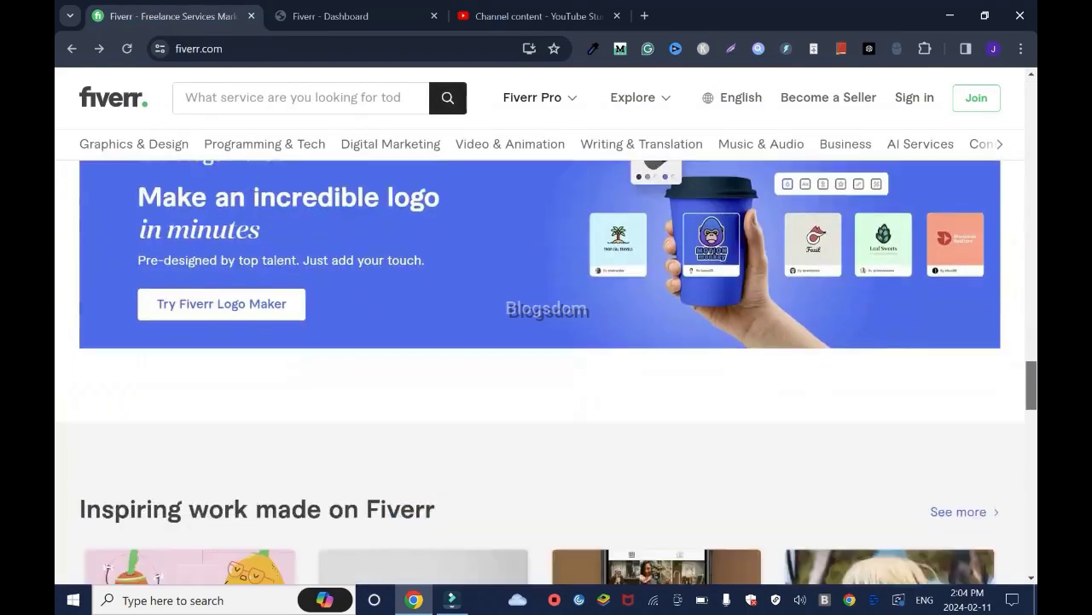
pyautogui.scroll(-15, 546, 367)
# - Open Fiverr's affiliate programme in a new tab and view the Become an affiliate sign-up form
pyautogui.click(673, 320)
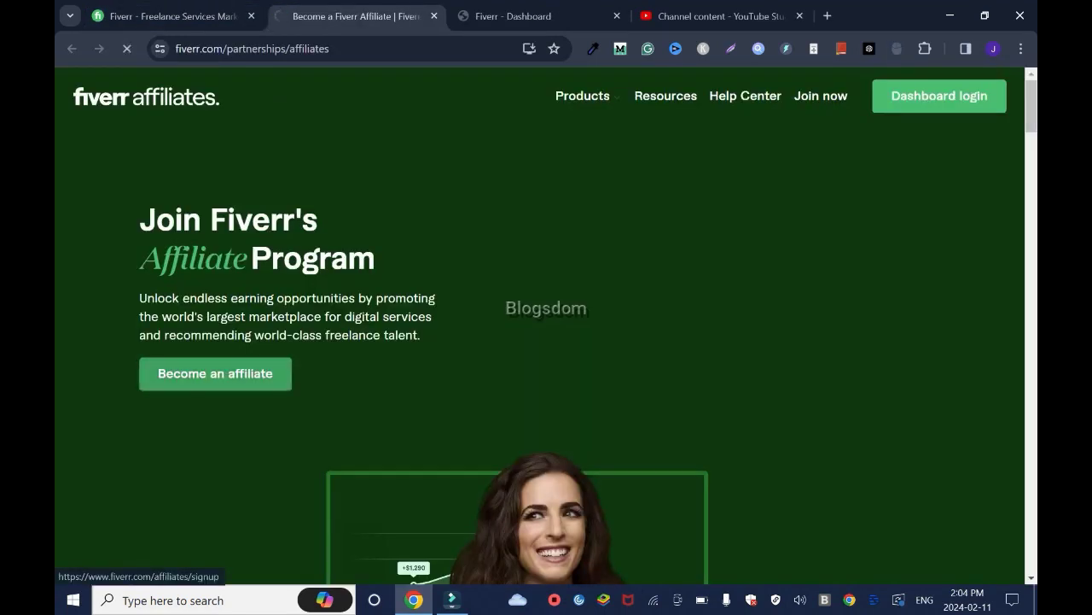
pyautogui.click(215, 373)
pyautogui.scroll(-1, 547, 342)
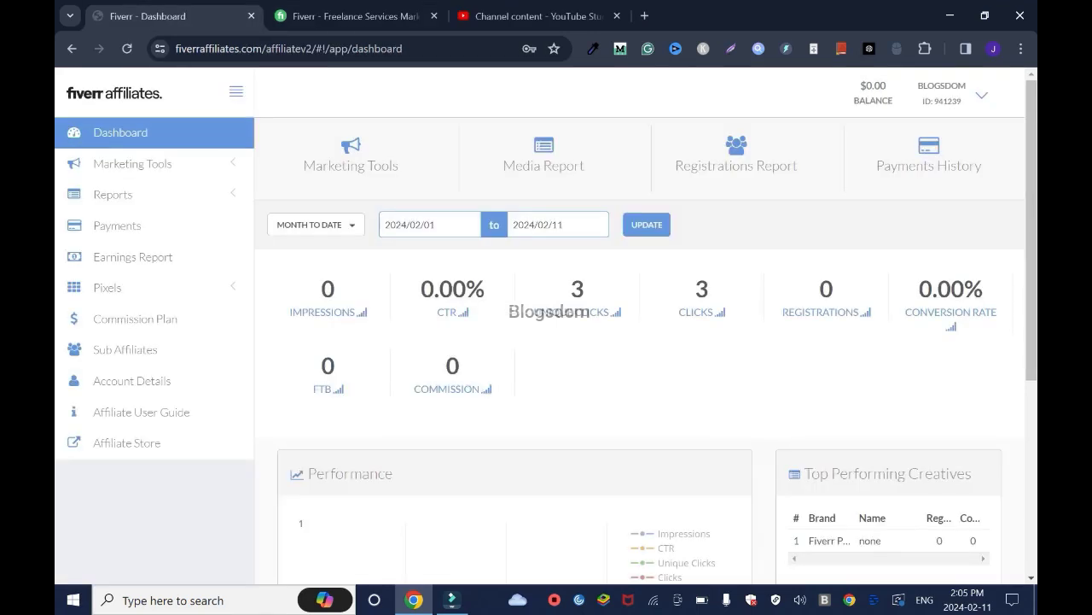
# - Open the Logo Design gig category from the Fiverr homepage and check its Best selling sort order
pyautogui.click(354, 15)
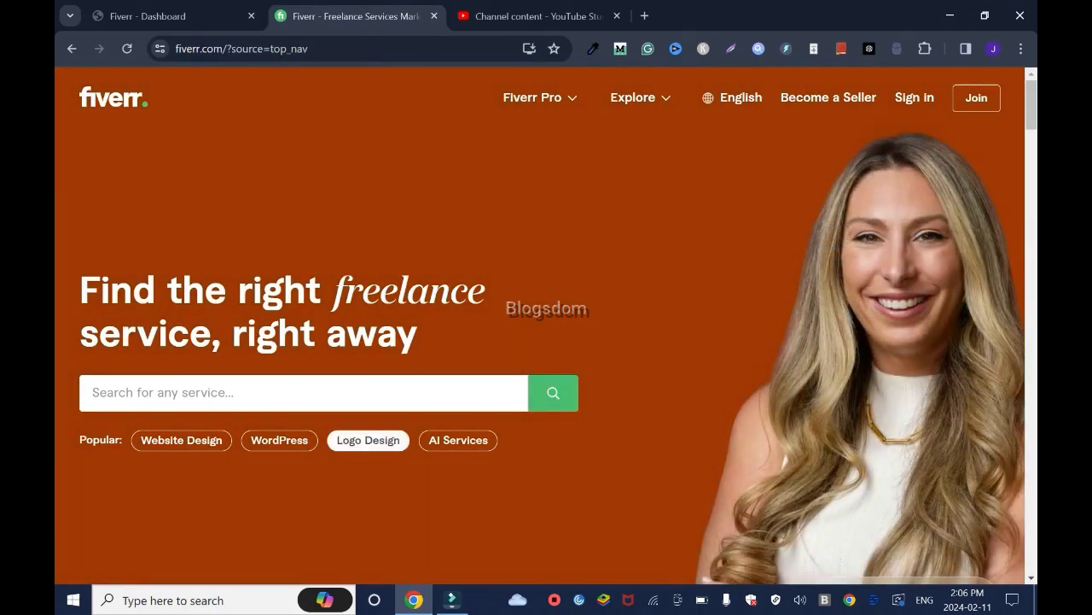
pyautogui.click(368, 439)
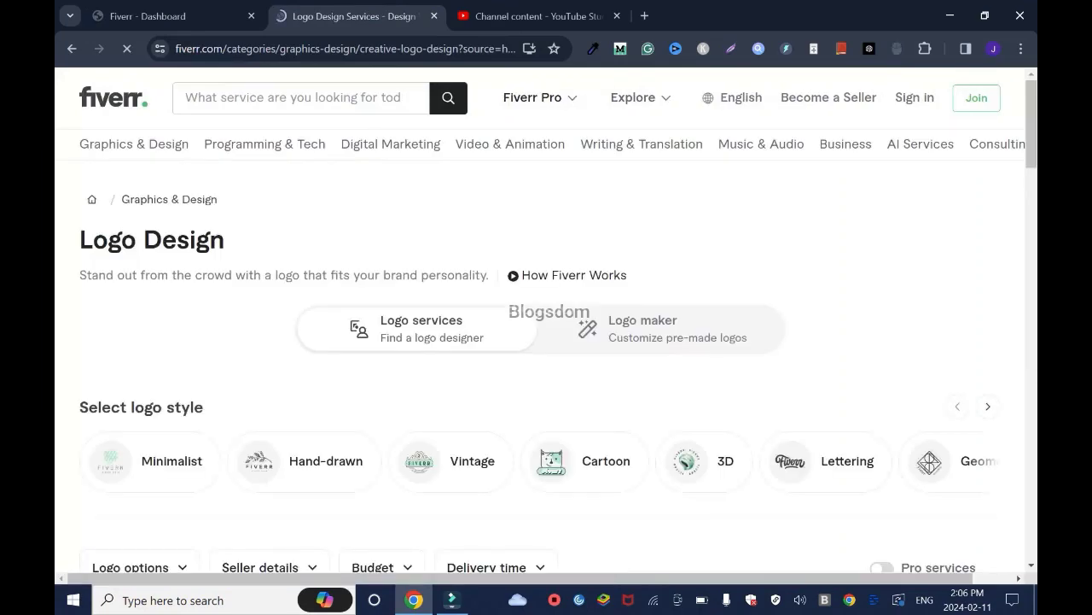
pyautogui.scroll(-5, 546, 341)
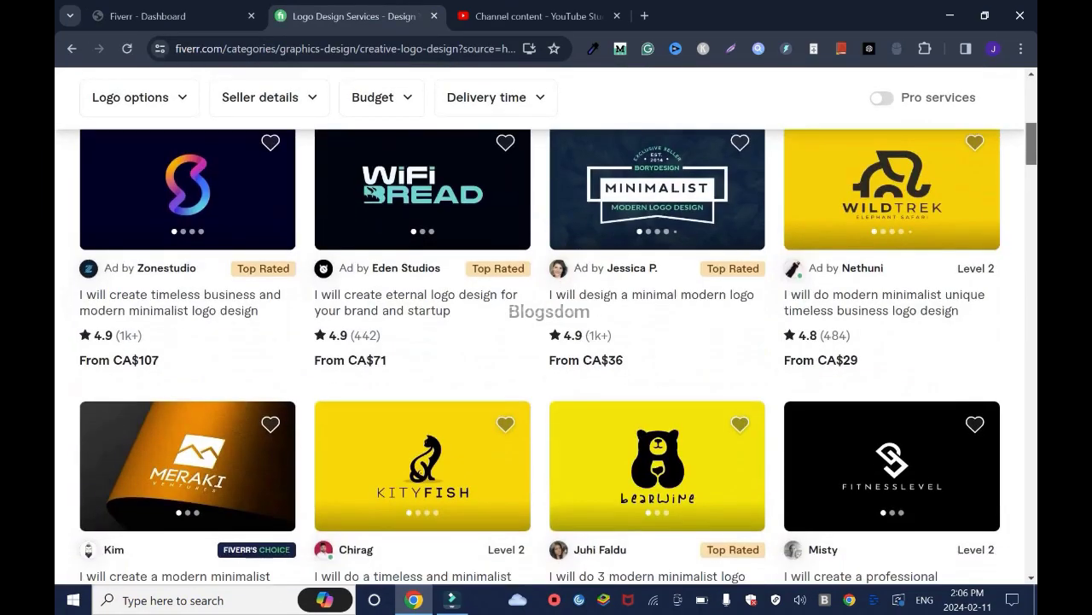
pyautogui.scroll(-10, 540, 358)
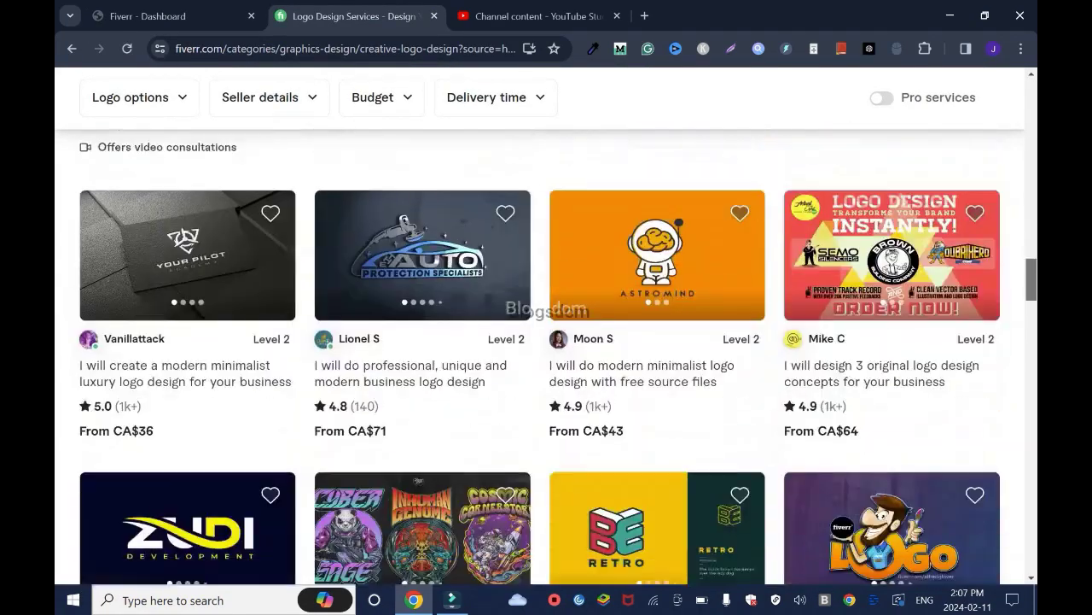
pyautogui.scroll(-12, 558, 357)
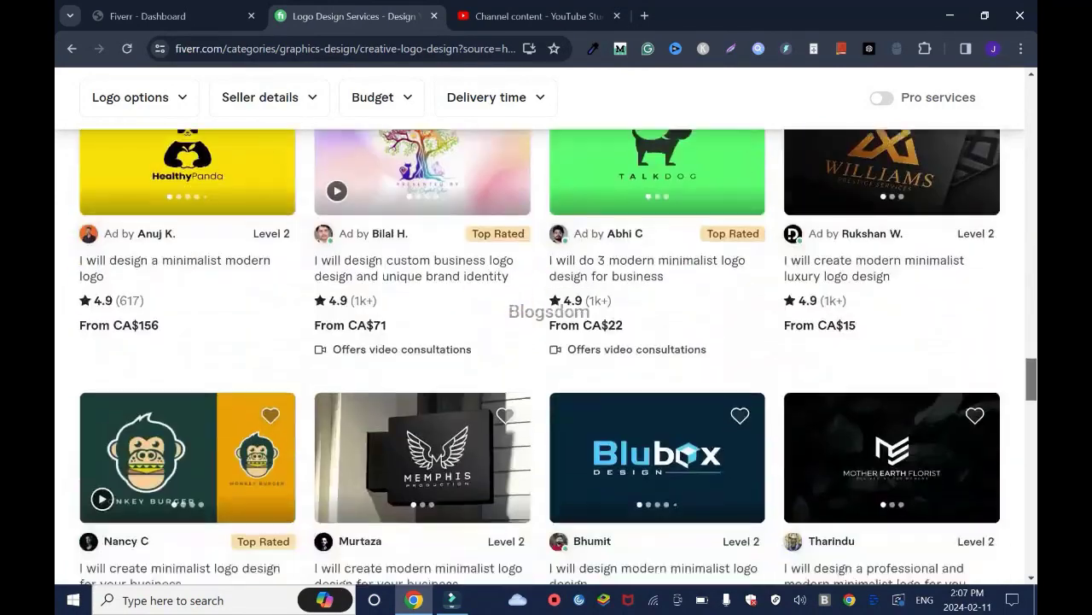
pyautogui.press('End')
pyautogui.press('Home')
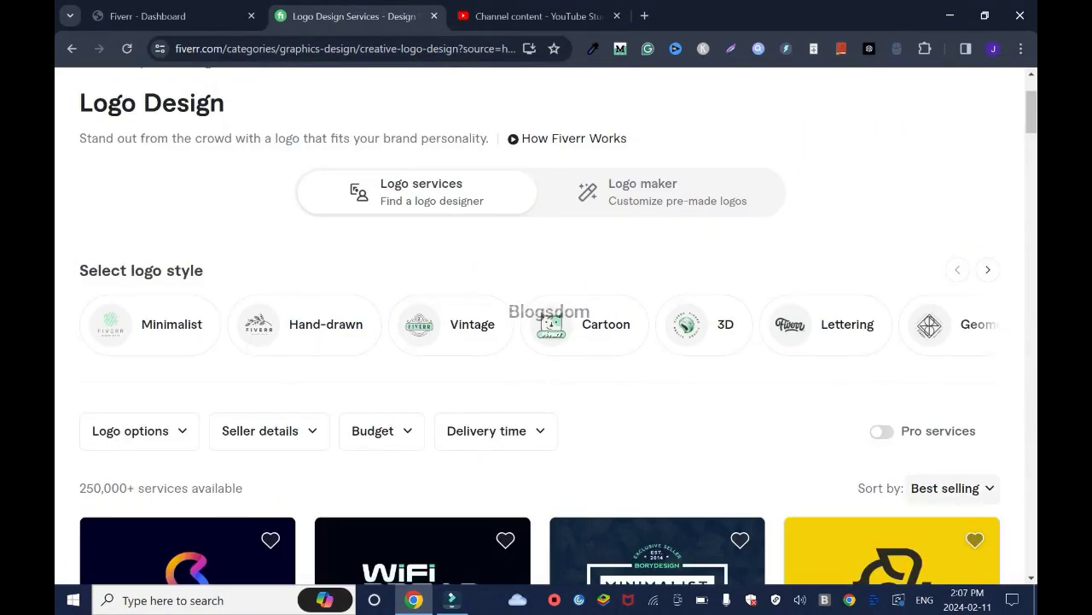
pyautogui.click(980, 487)
pyautogui.scroll(-1, 979, 487)
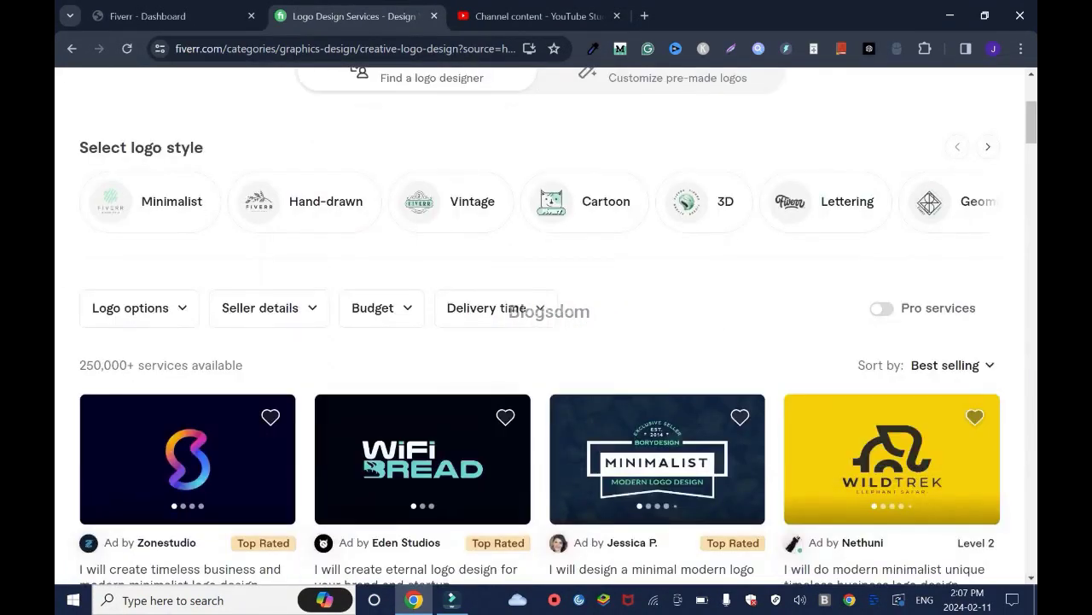
pyautogui.click(981, 364)
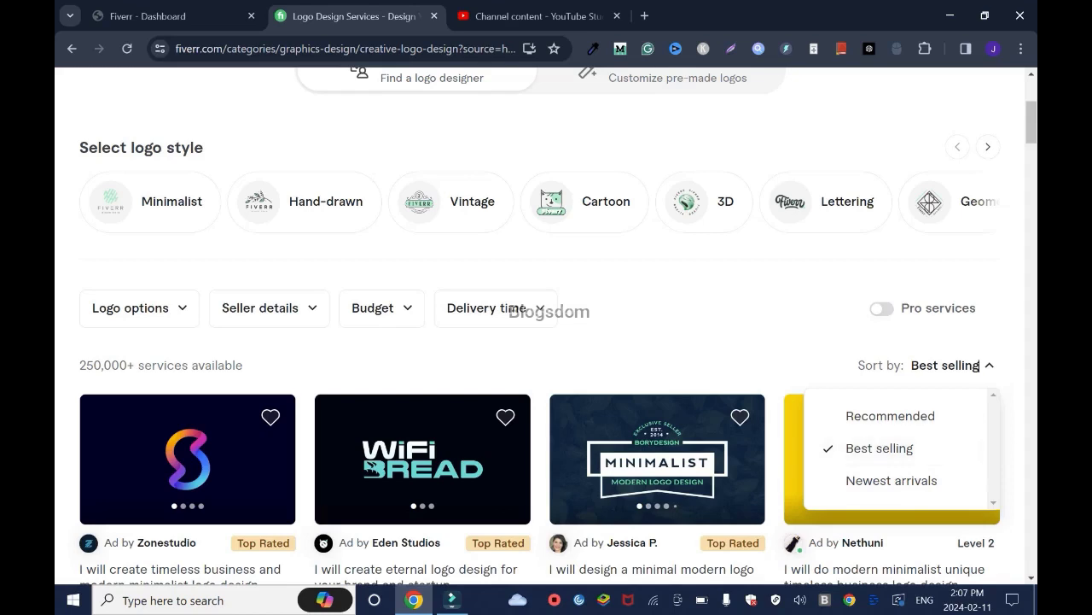
# - Filter the Logo Design gigs to Level 1 sellers through the Seller details filter
pyautogui.click(203, 147)
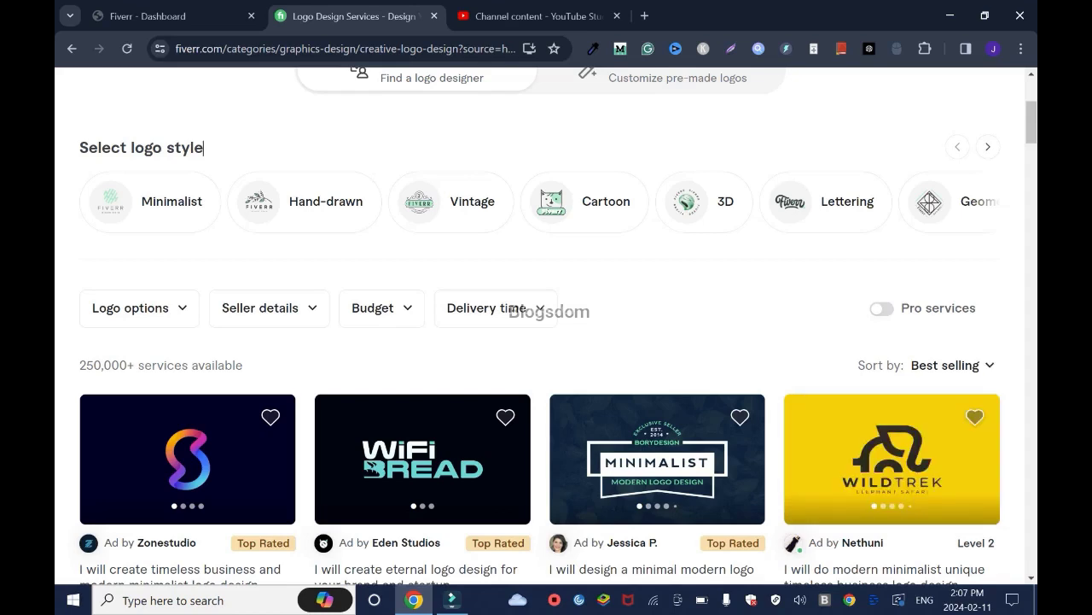
pyautogui.click(137, 308)
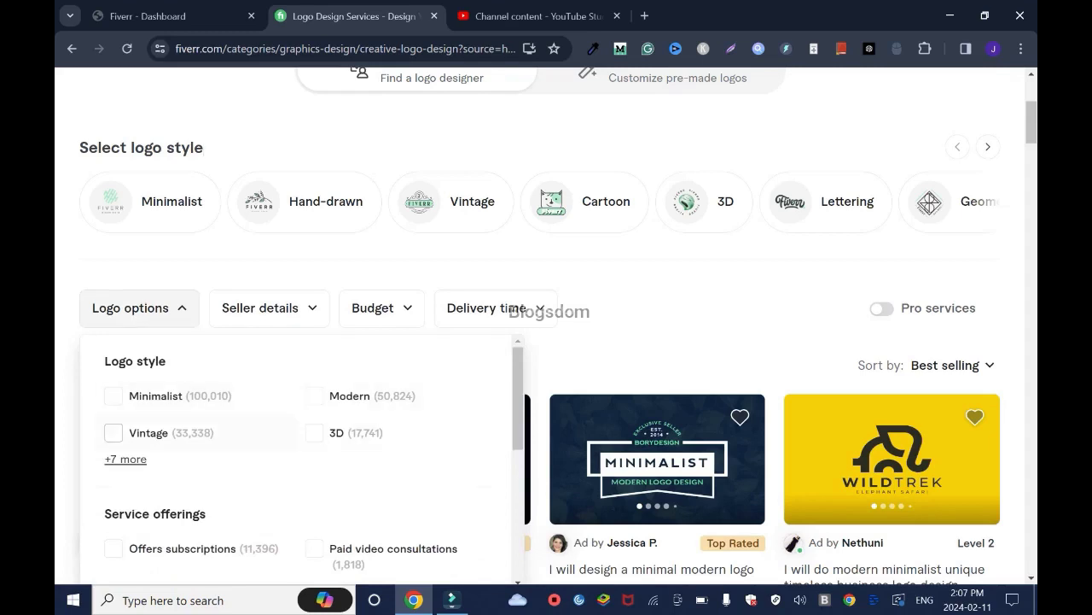
pyautogui.click(243, 204)
pyautogui.click(260, 307)
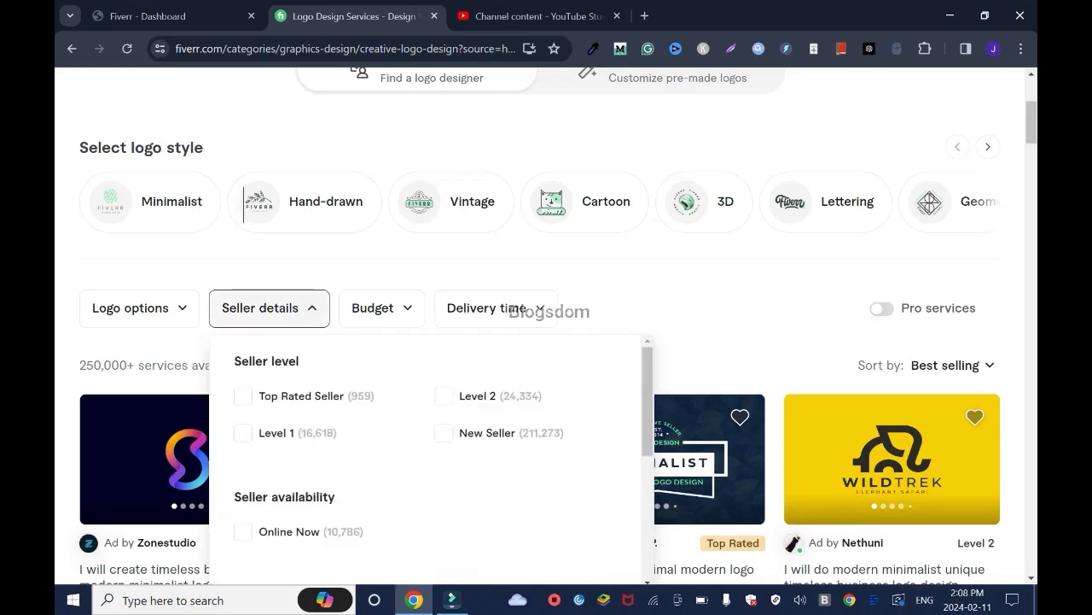
pyautogui.press('Escape')
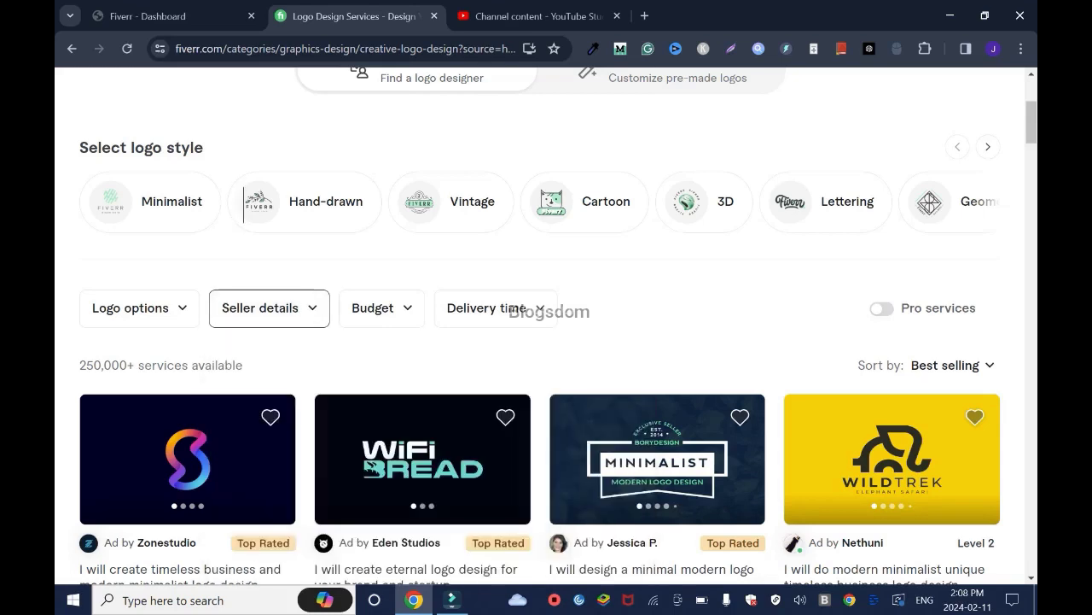
pyautogui.click(260, 307)
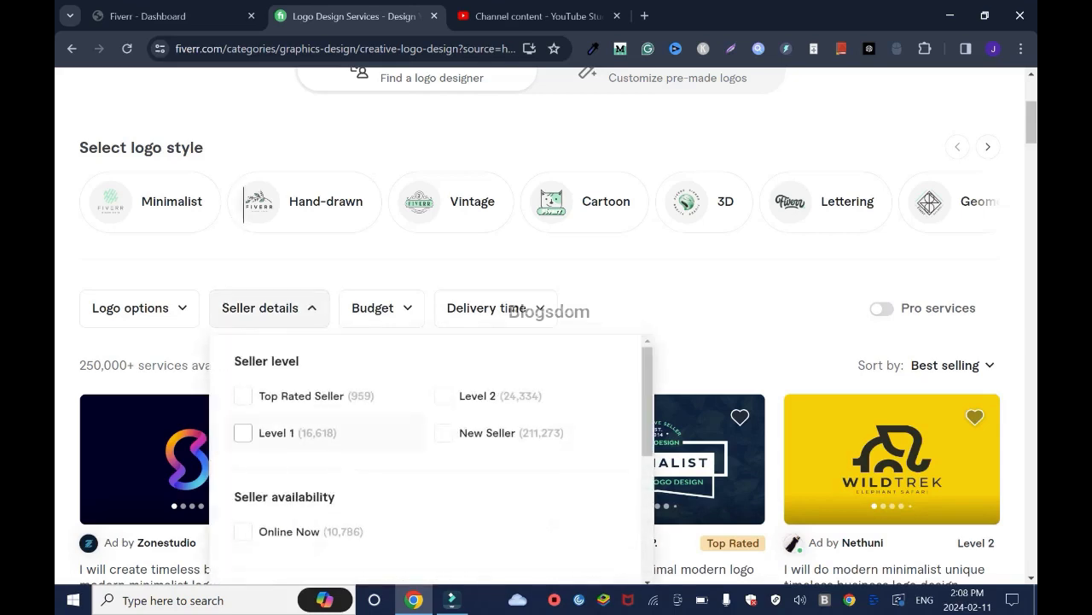
pyautogui.click(243, 433)
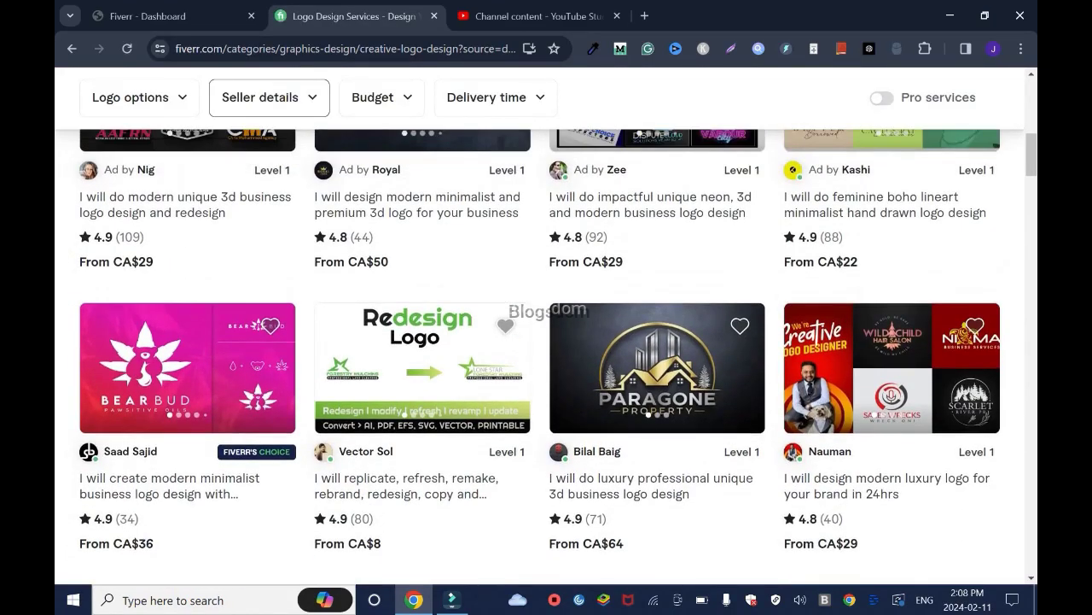
# - Browse the Level 1 logo gigs to find the modern minimalist logo with unlimited revisions gig
pyautogui.scroll(-4, 547, 358)
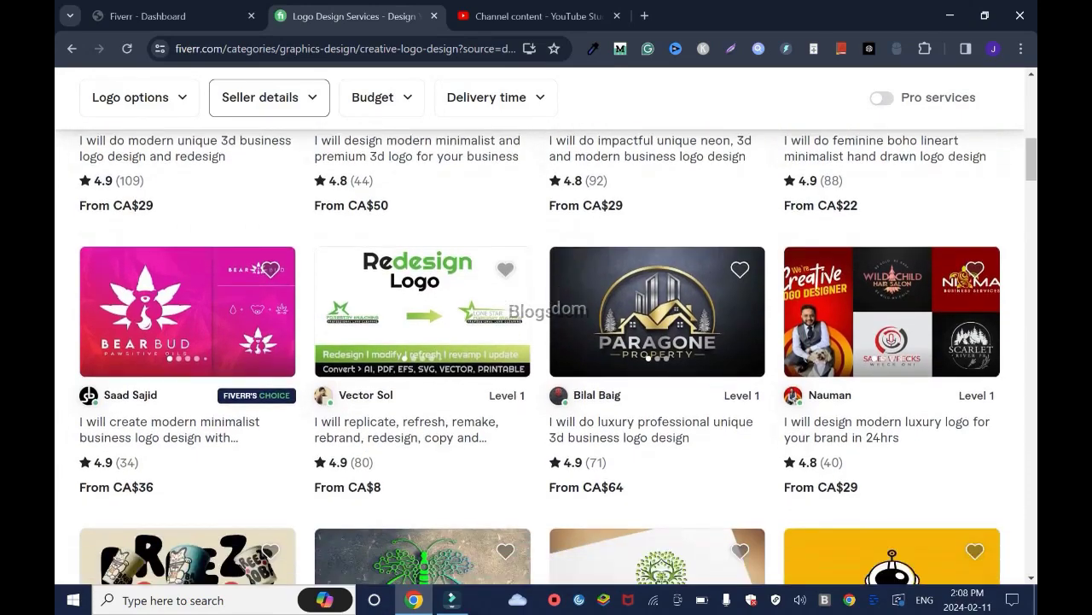
pyautogui.scroll(2, 546, 358)
pyautogui.scroll(2, 546, 358)
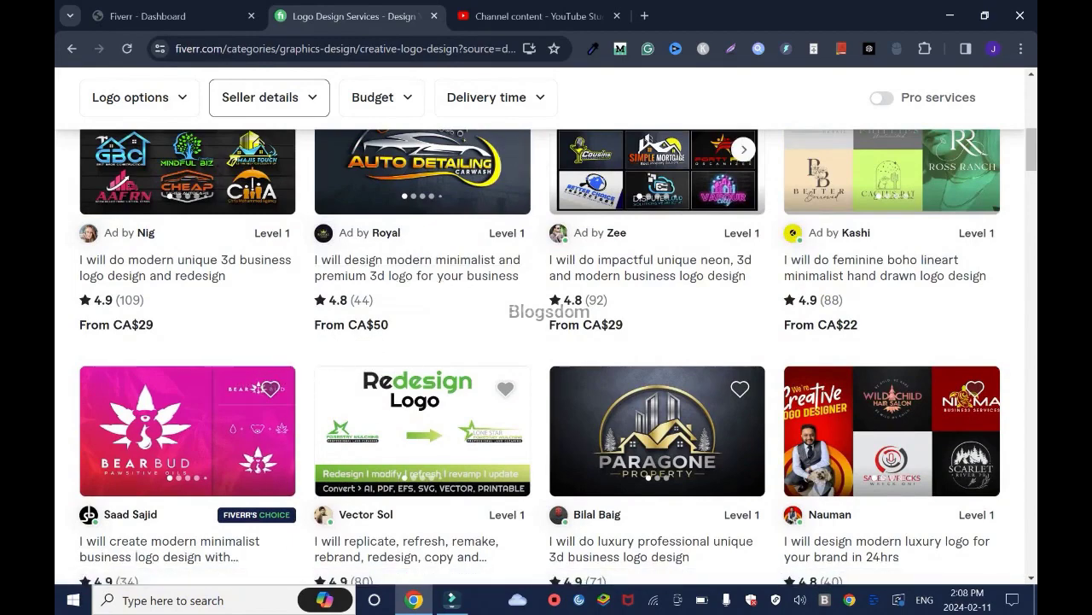
pyautogui.scroll(-8, 546, 358)
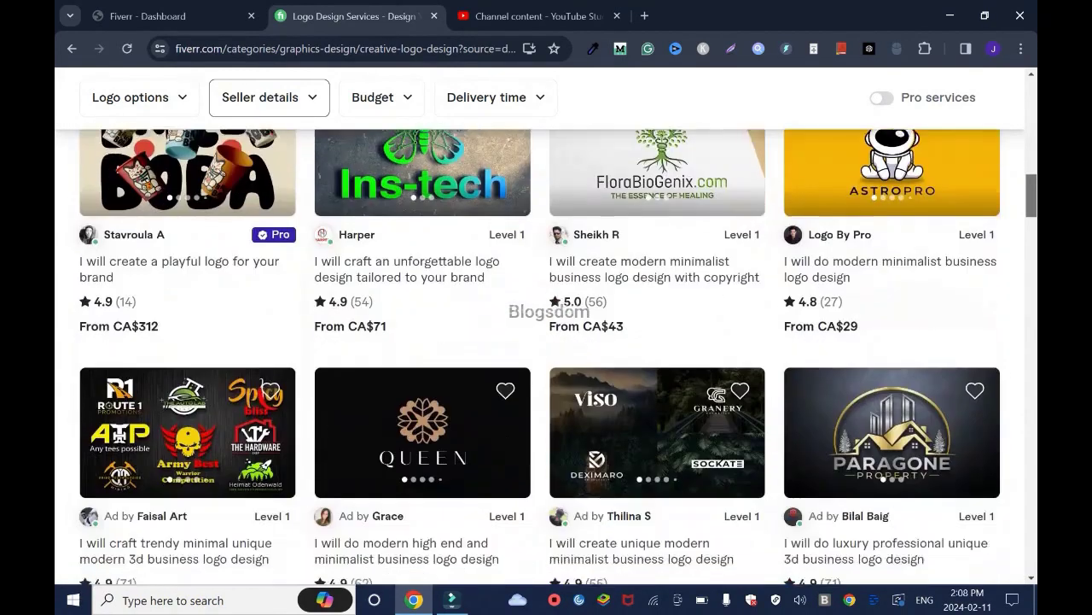
pyautogui.scroll(-8, 547, 358)
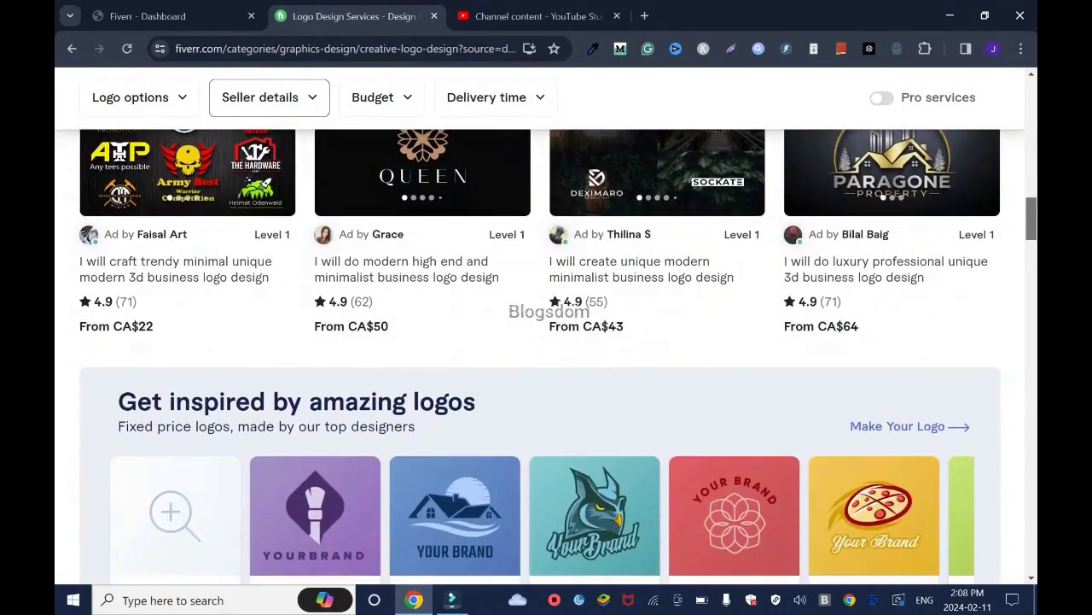
pyautogui.scroll(1, 546, 359)
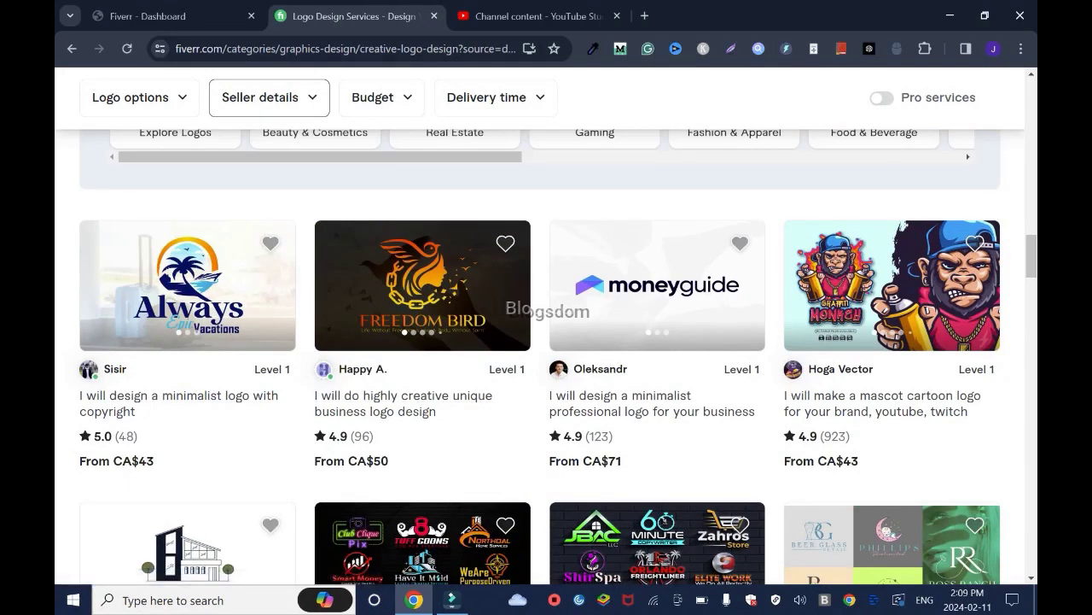
pyautogui.scroll(-2, 546, 357)
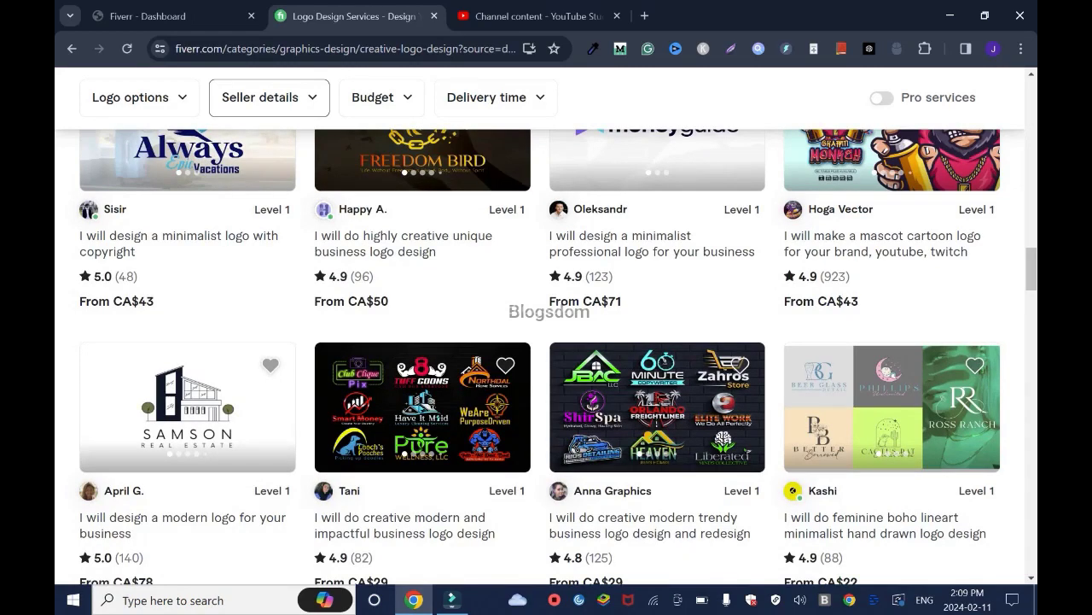
pyautogui.scroll(-3, 546, 356)
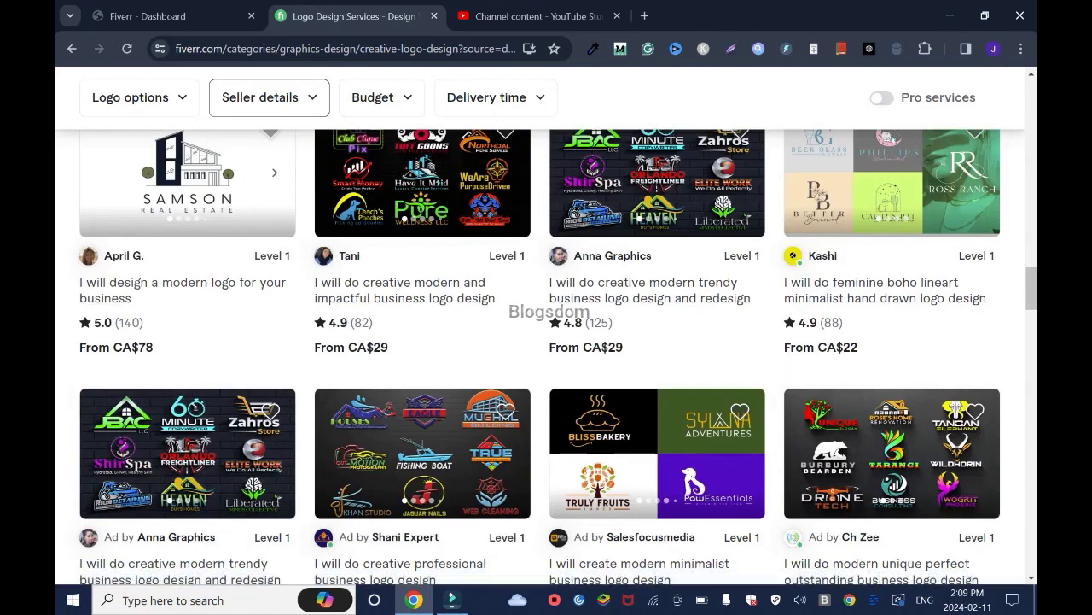
pyautogui.scroll(-1, 546, 341)
pyautogui.scroll(-1, 546, 341)
pyautogui.scroll(1, 402, 468)
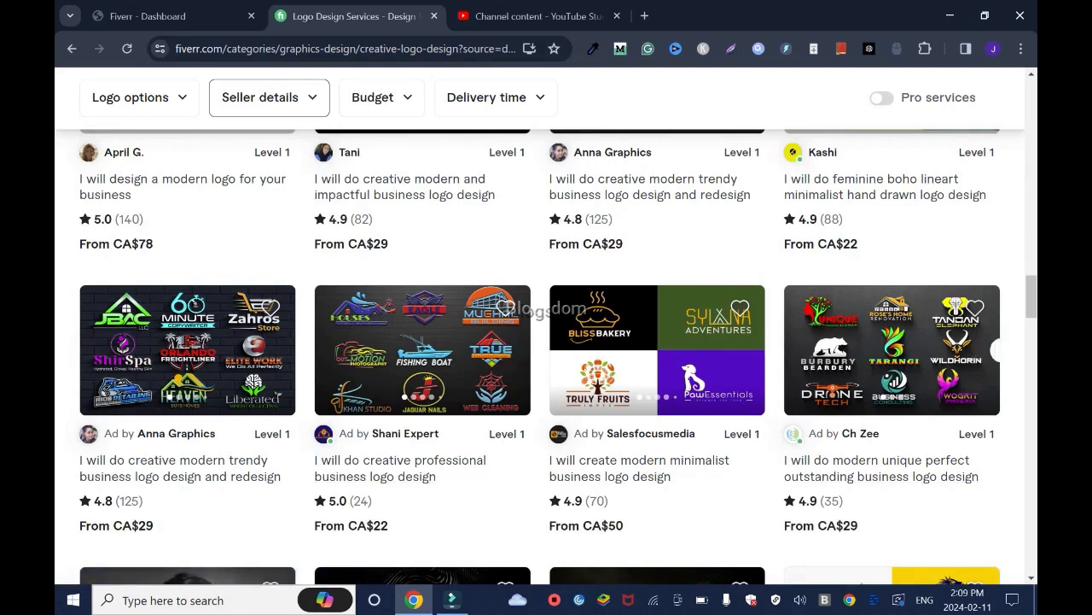
pyautogui.scroll(-5, 546, 359)
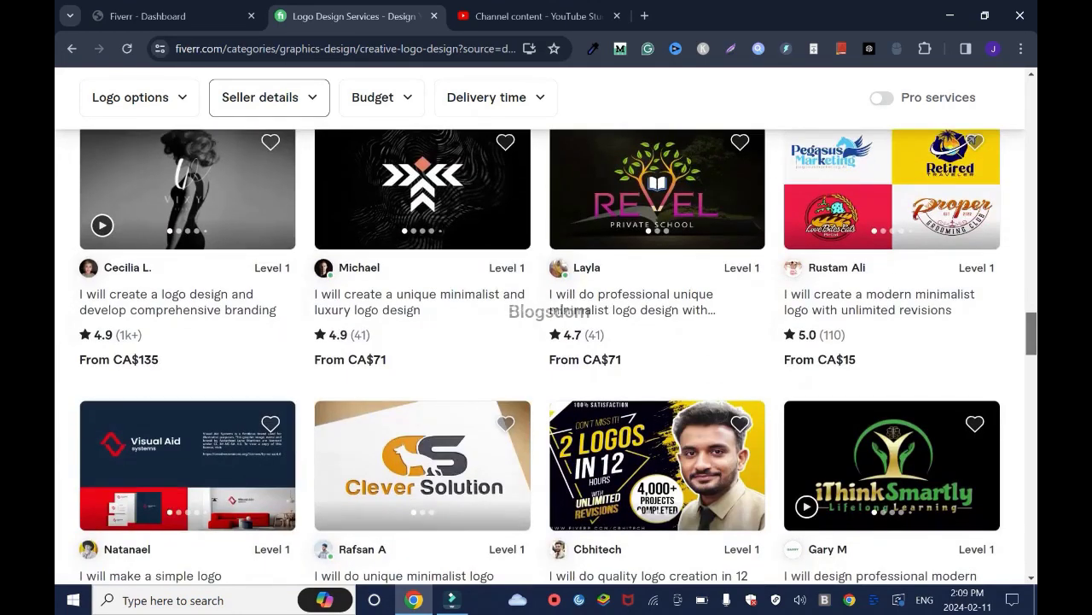
pyautogui.scroll(-1, 546, 359)
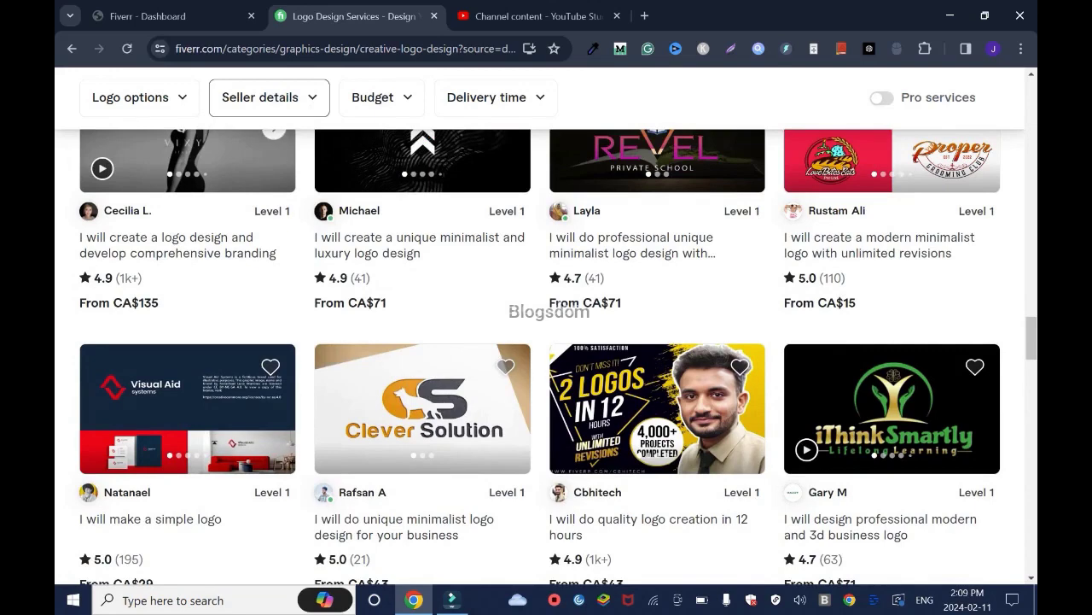
pyautogui.scroll(1, 546, 341)
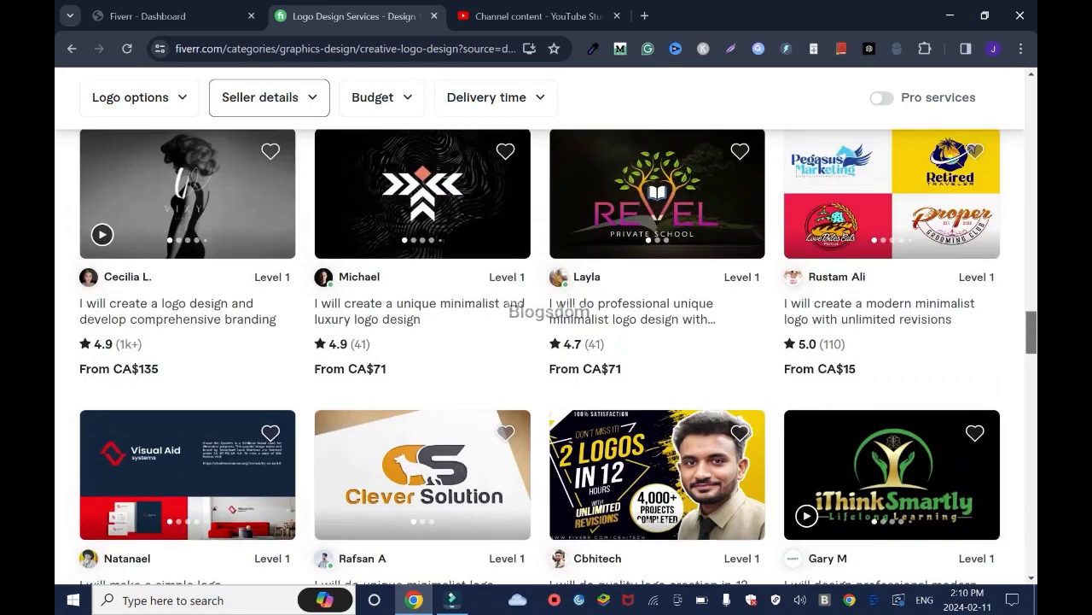
pyautogui.scroll(1, 546, 359)
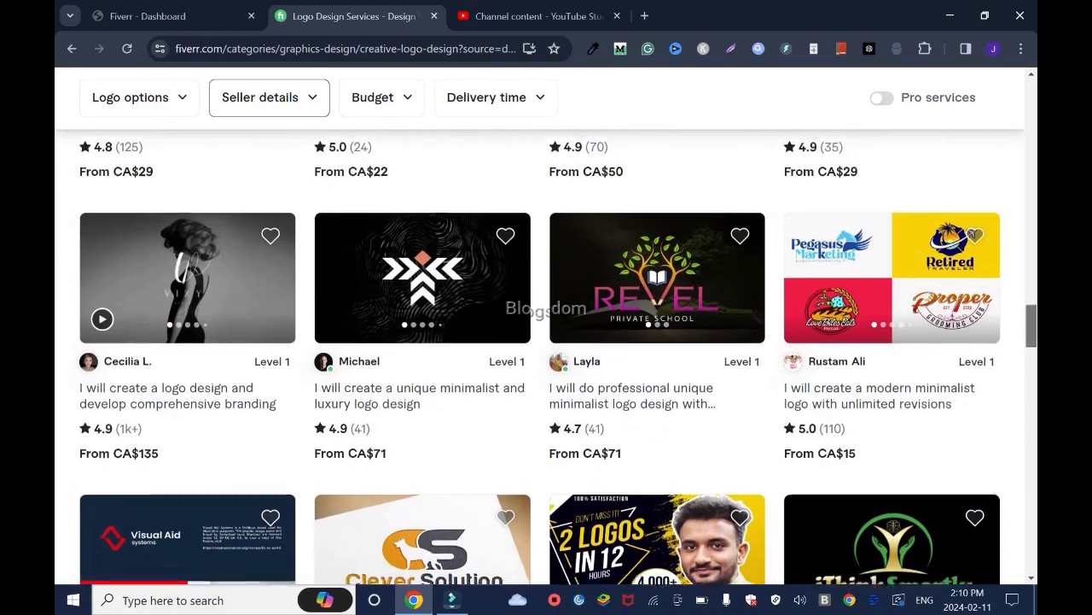
pyautogui.scroll(-1, 657, 341)
pyautogui.scroll(1, 657, 341)
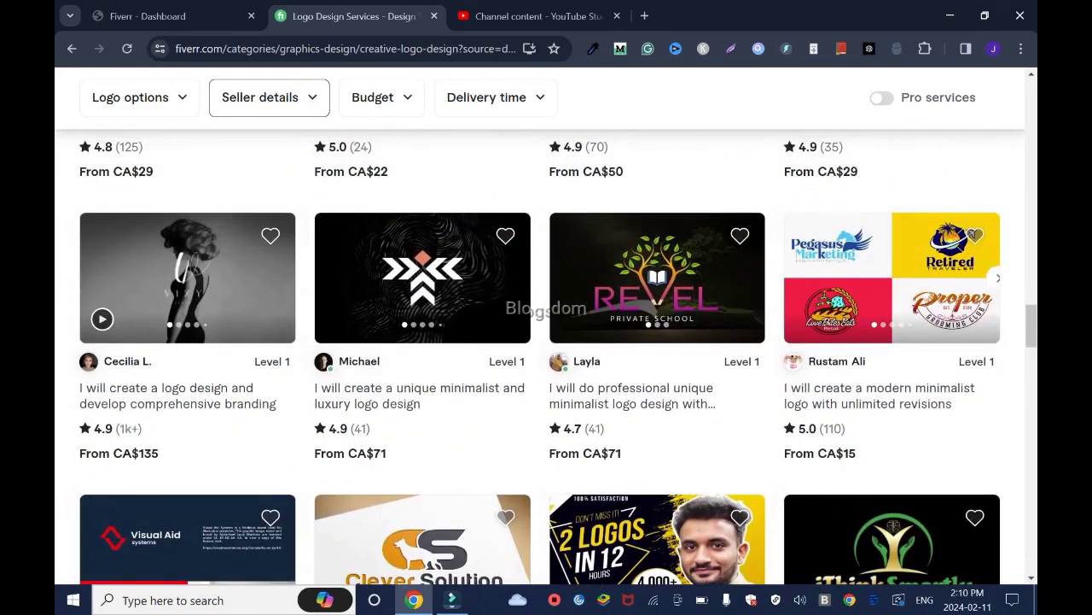
pyautogui.scroll(-3, 752, 282)
pyautogui.scroll(4, 751, 282)
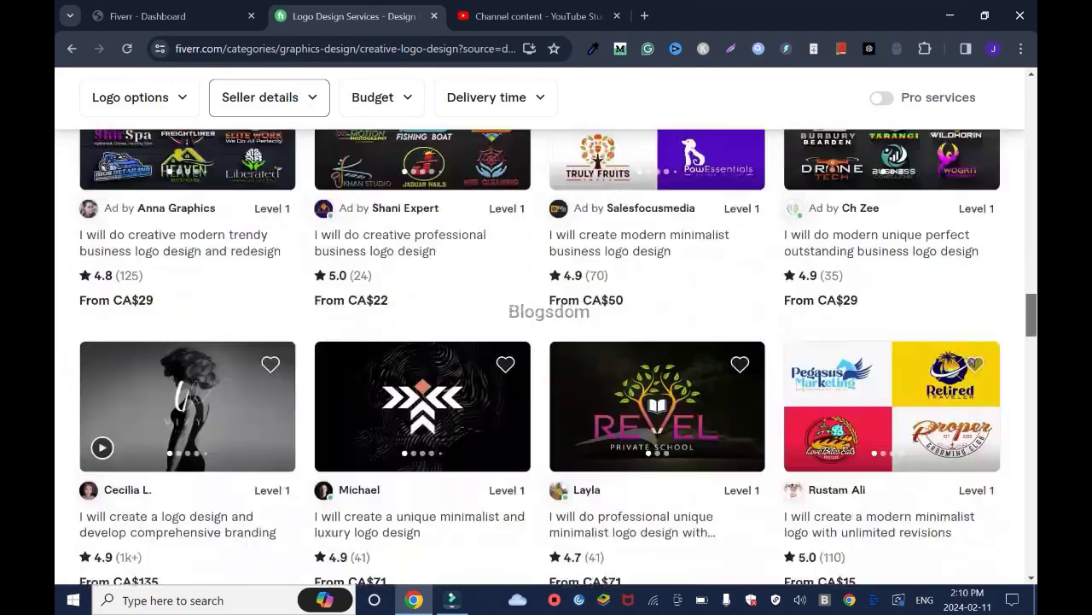
pyautogui.scroll(-2, 939, 256)
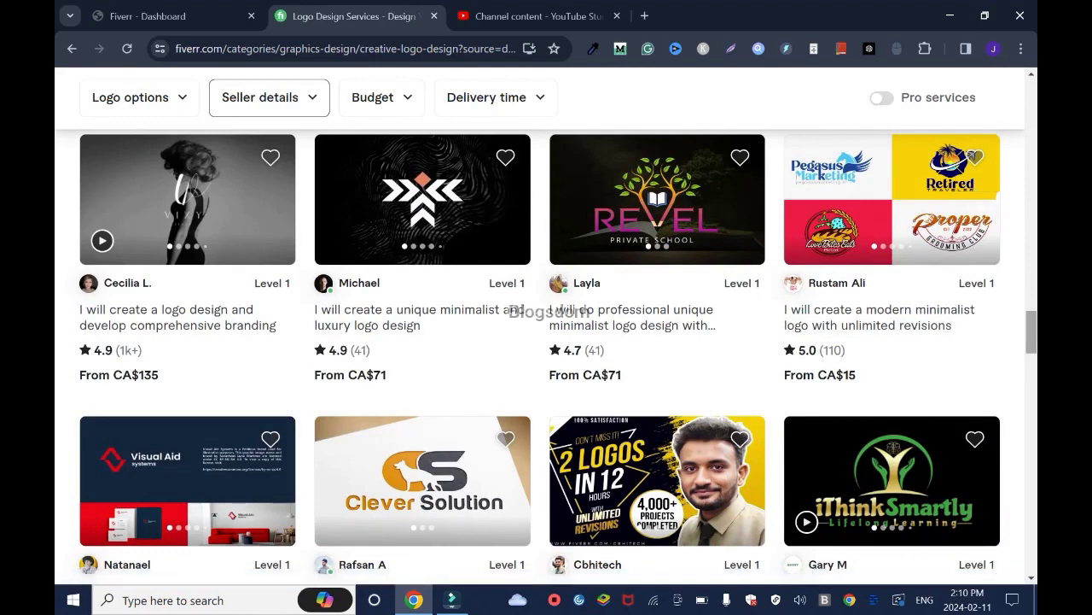
# - Open the modern minimalist logo with unlimited revisions gig in a new tab
pyautogui.click(853, 324)
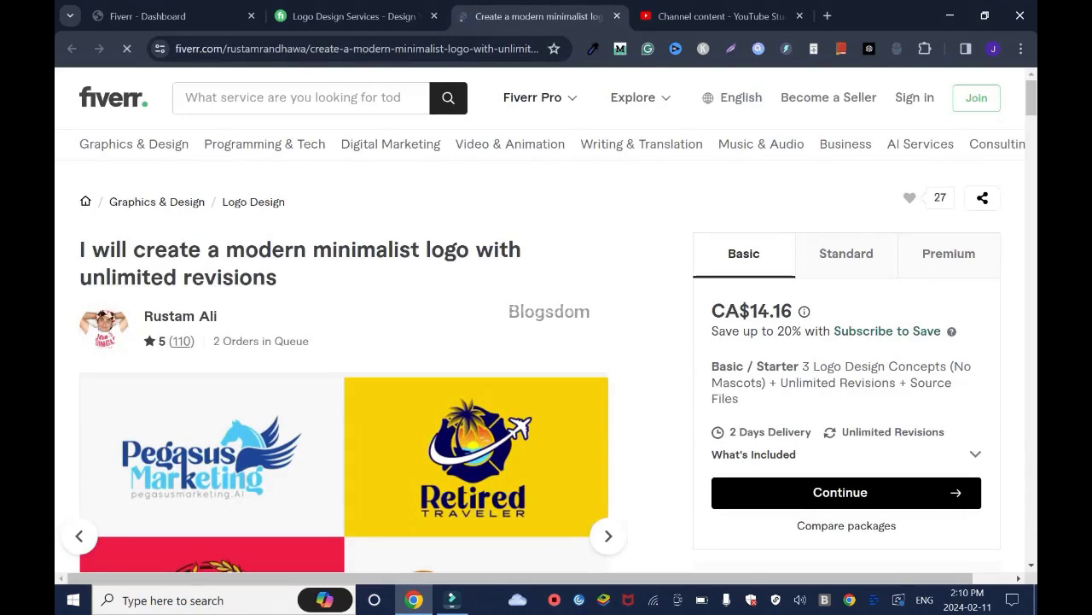
pyautogui.scroll(-1, 546, 324)
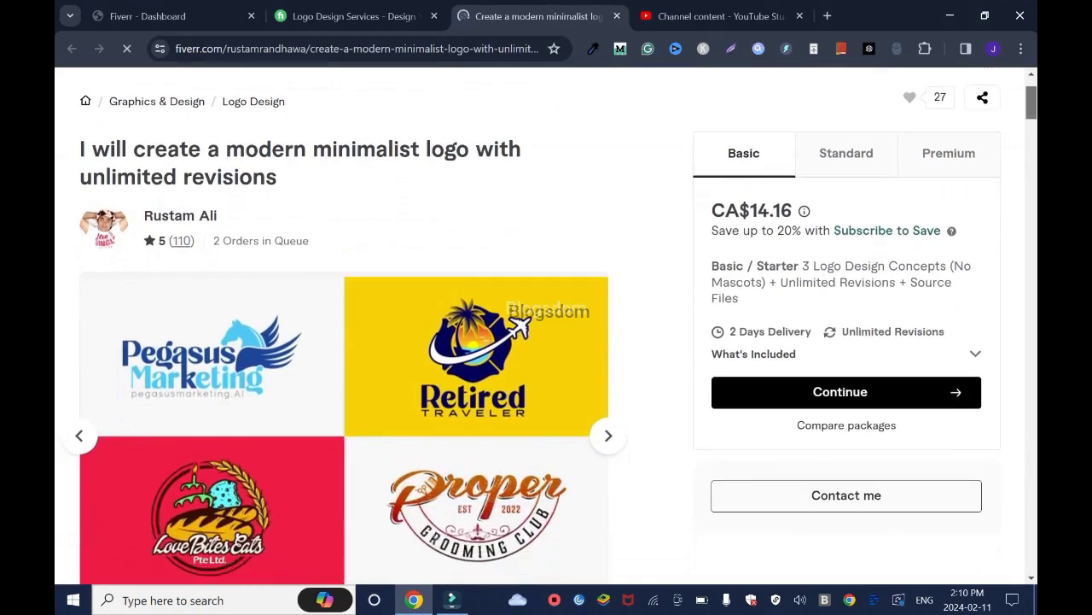
pyautogui.scroll(-2, 342, 324)
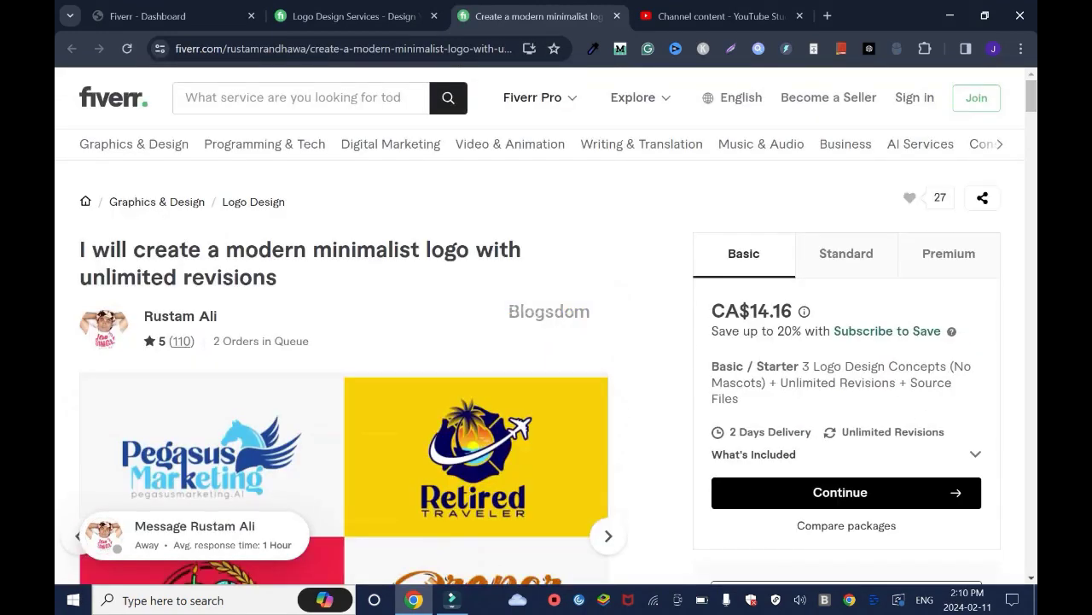
# - Copy the gig page's web address and return to the Fiverr Affiliates dashboard
pyautogui.hotkey('ctrl', 'l')
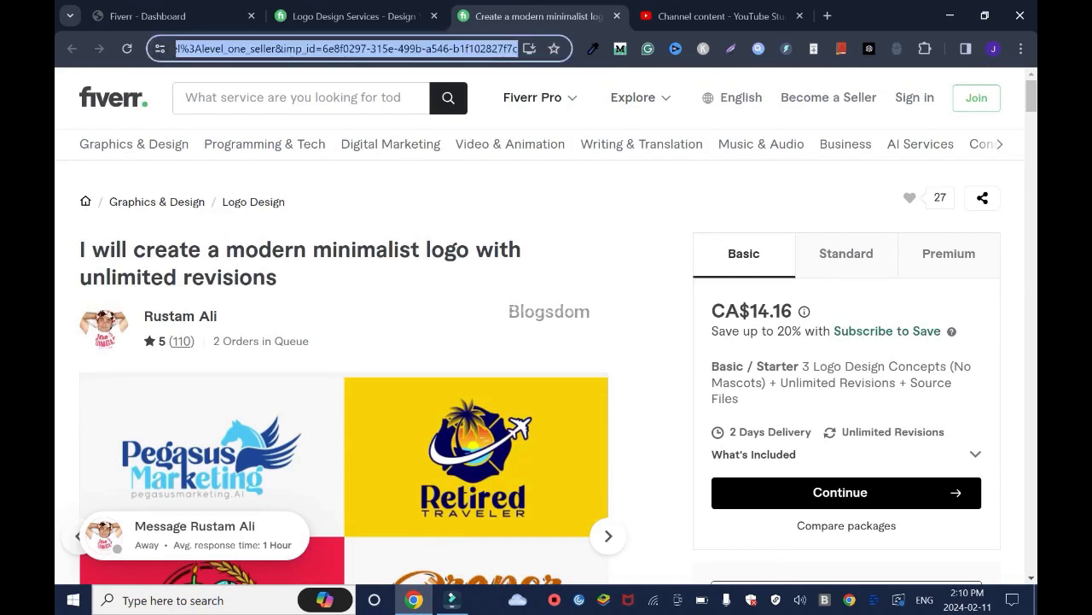
pyautogui.rightClick(454, 47)
pyautogui.click(512, 185)
pyautogui.hotkey('ctrl', '1')
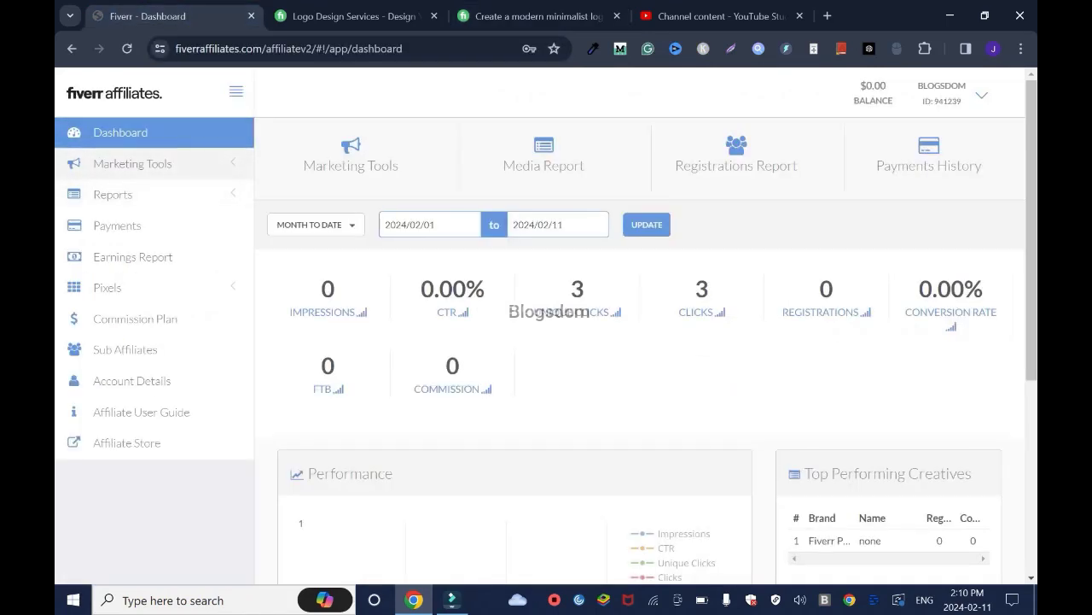
# - Set the logo gig URL as the default links' landing page and copy the Fiverr Pro link
pyautogui.click(132, 163)
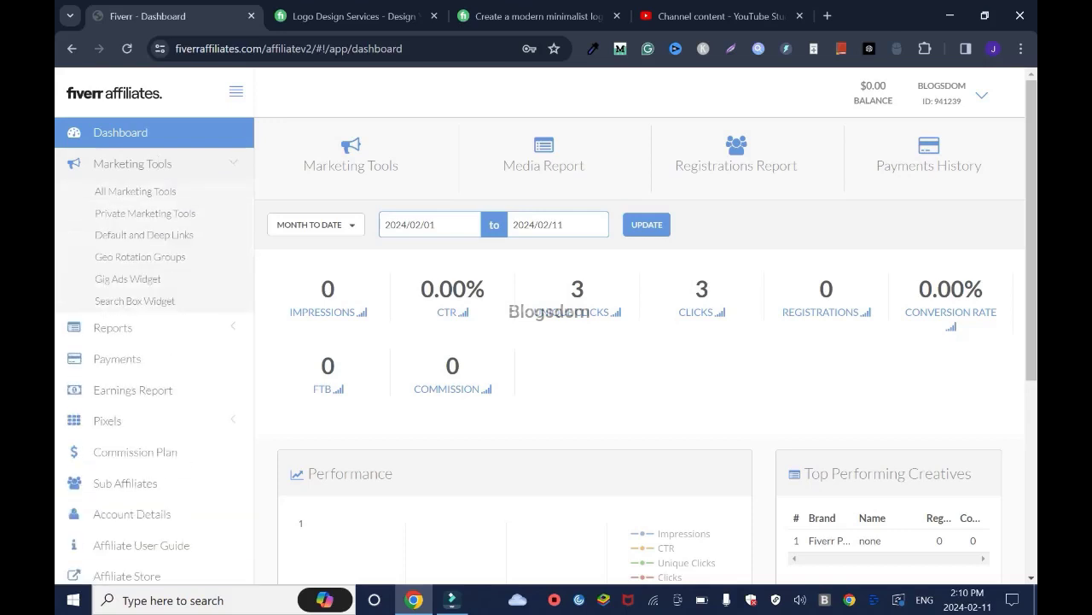
pyautogui.click(144, 234)
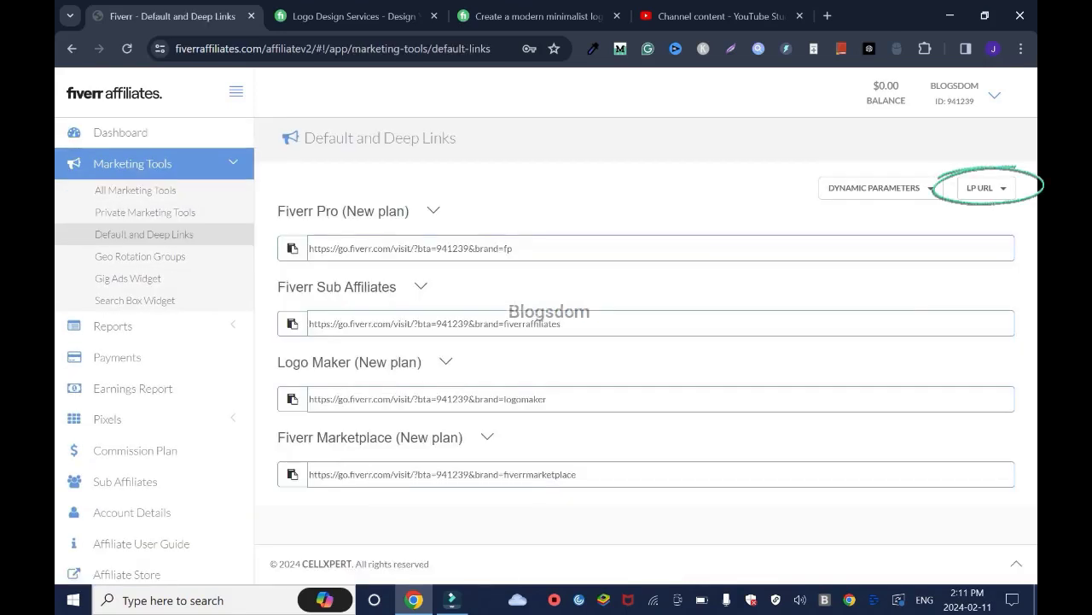
pyautogui.click(987, 188)
pyautogui.hotkey('ctrl', 'v')
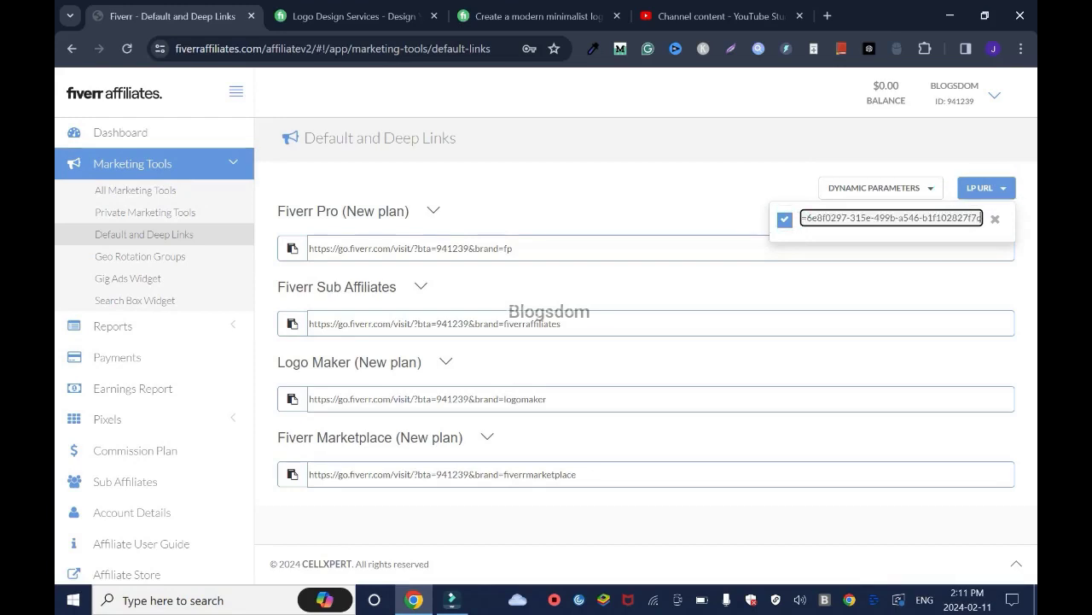
pyautogui.press('Return')
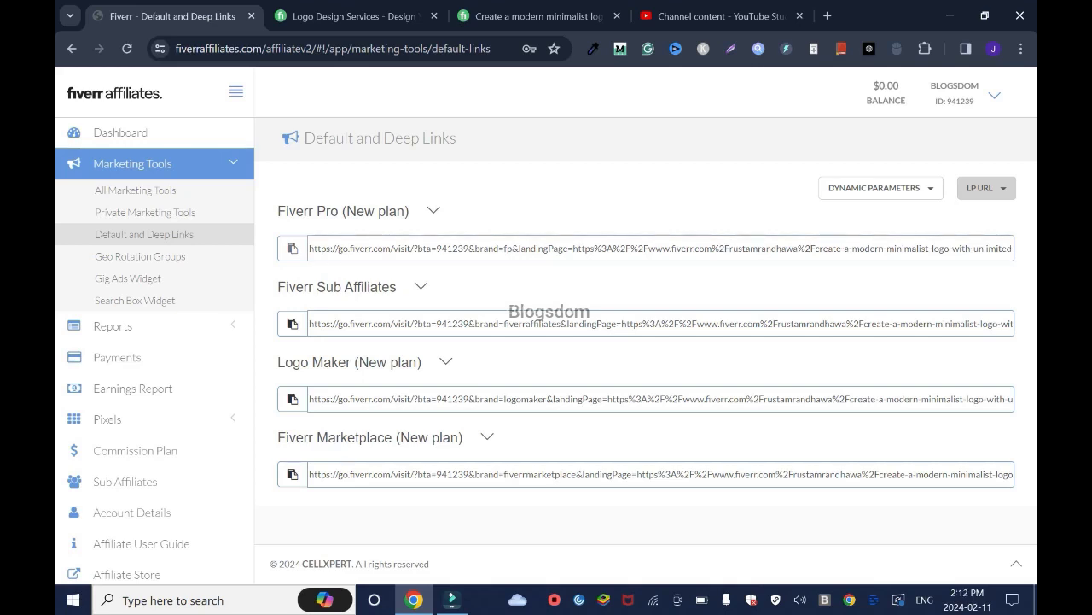
pyautogui.click(292, 247)
# - Open Bitly in a new tab and start a new link with the affiliate URL as destination
pyautogui.click(827, 15)
pyautogui.write('bitly.com/Bj1c6HRJqYa/home')
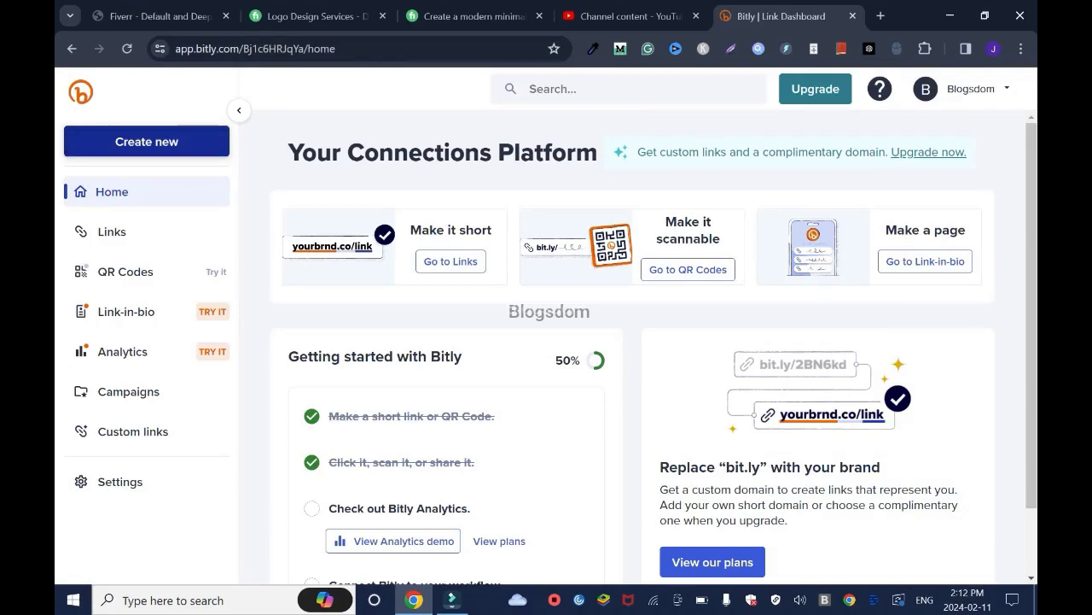
pyautogui.moveTo(198, 49); pyautogui.dragTo(245, 49)
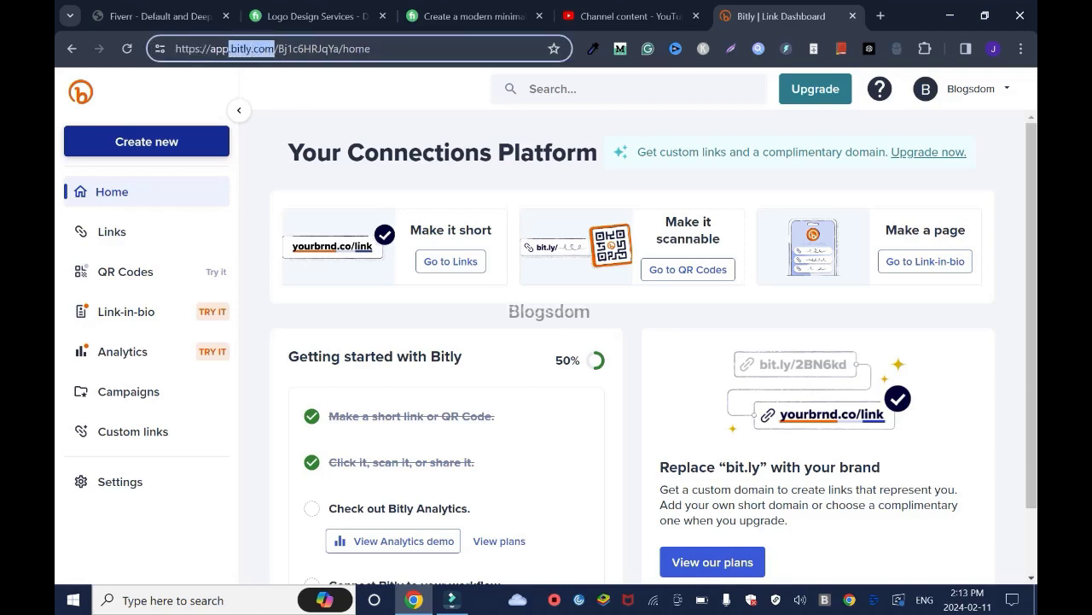
pyautogui.click(547, 89)
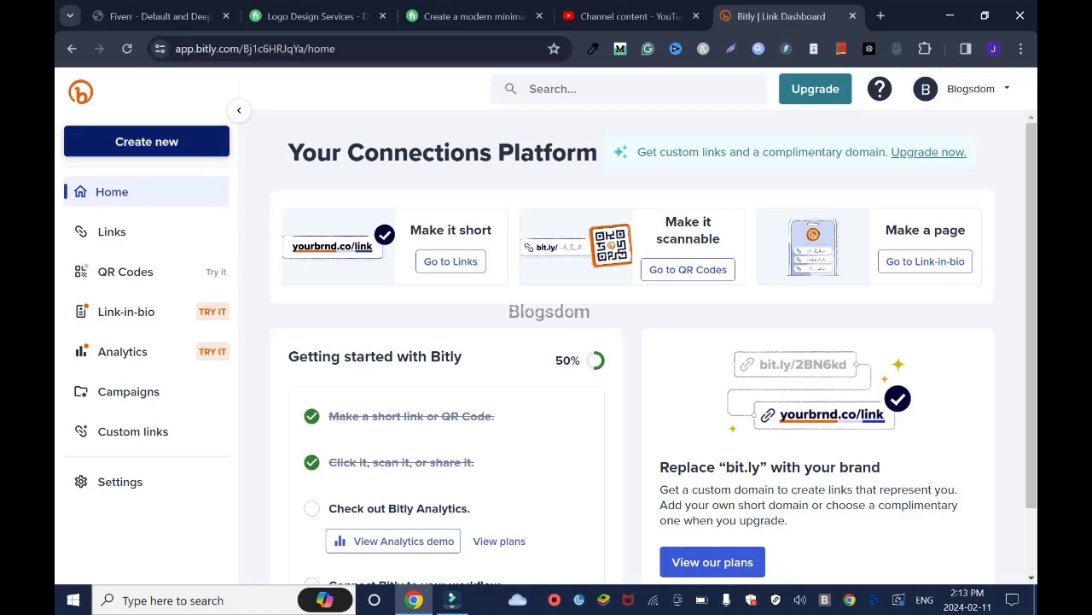
pyautogui.click(146, 141)
pyautogui.click(273, 149)
pyautogui.hotkey('ctrl', 'v')
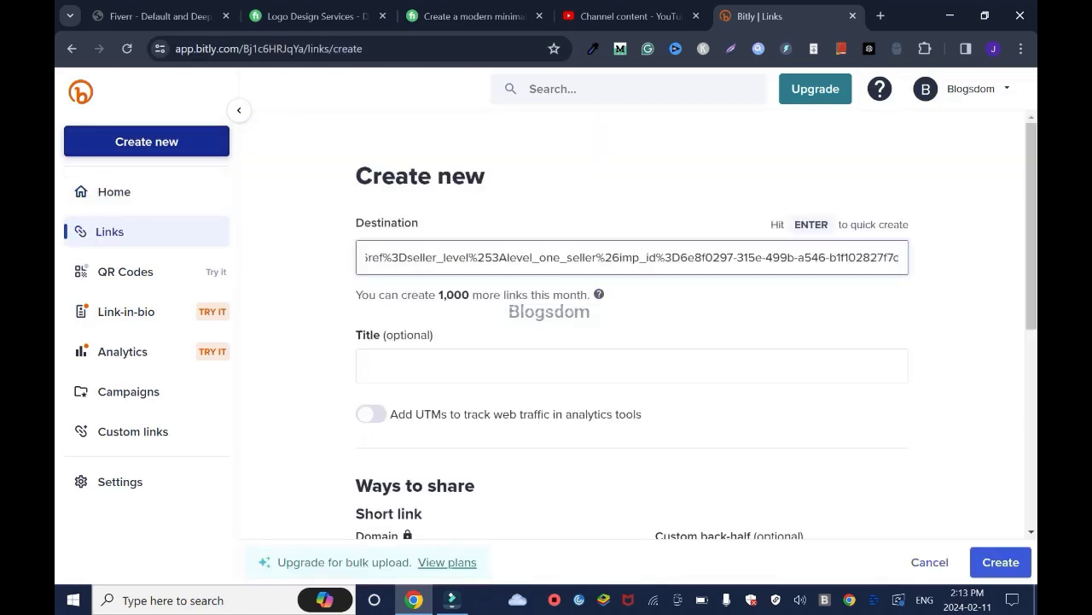
# - Create the short link 'Fiverr Logo - 01' with back-half best-logo-fvr and copy it
pyautogui.click(631, 366)
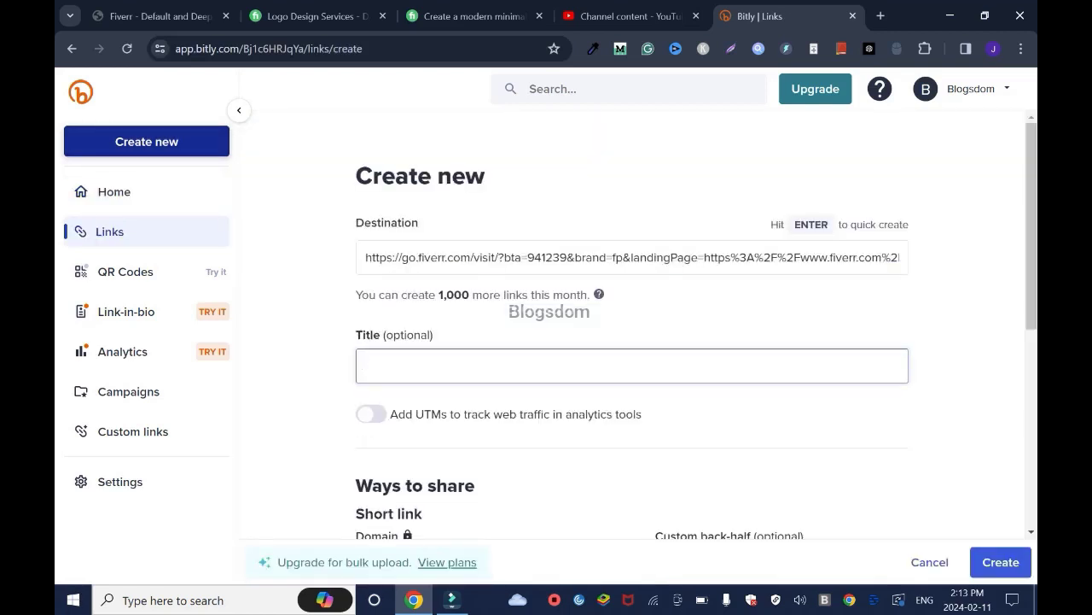
pyautogui.write('Fiverr Logo - 01')
pyautogui.scroll(-4, 632, 342)
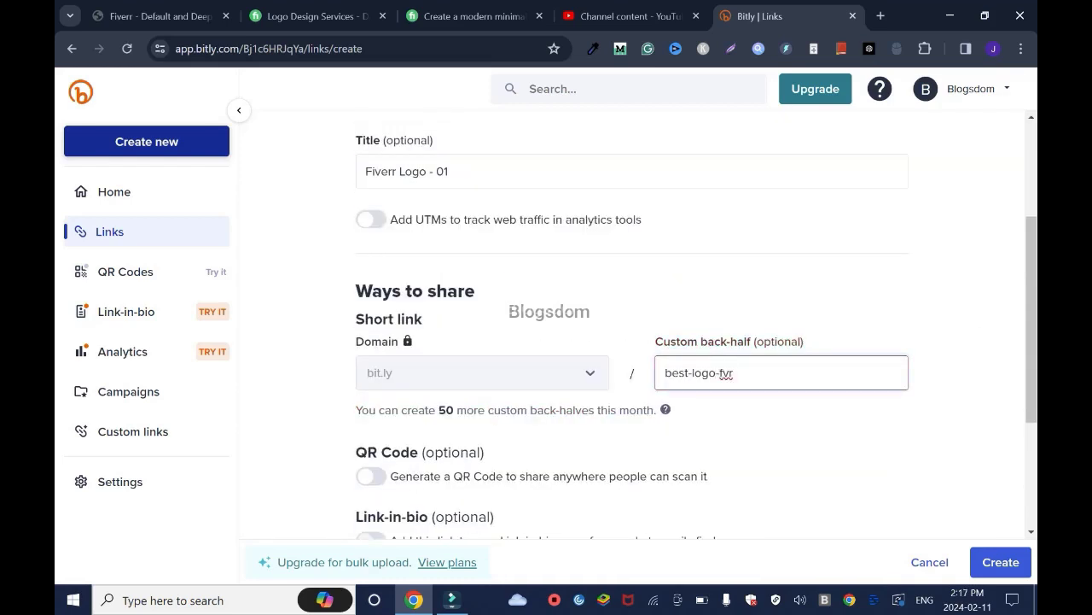
pyautogui.press('Home')
pyautogui.hotkey('shift', 'Right')
pyautogui.hotkey('shift', 'Right')
pyautogui.hotkey('shift', 'Right')
pyautogui.hotkey('shift', 'Right')
pyautogui.hotkey('shift', 'Right')
pyautogui.hotkey('shift', 'Right')
pyautogui.hotkey('shift', 'Right')
pyautogui.hotkey('shift', 'Right')
pyautogui.hotkey('shift', 'Right')
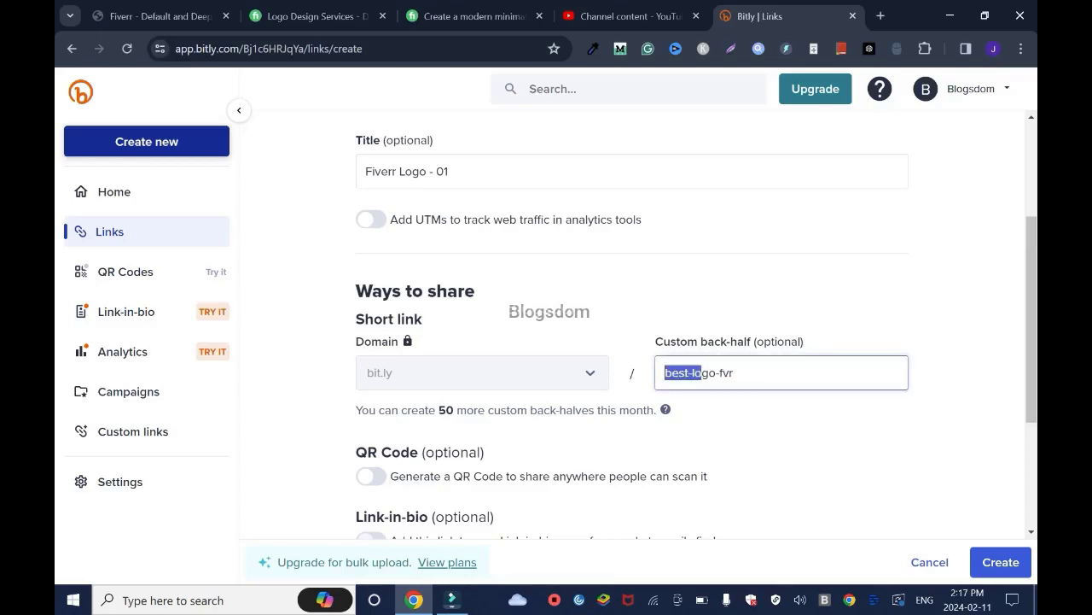
pyautogui.click(484, 452)
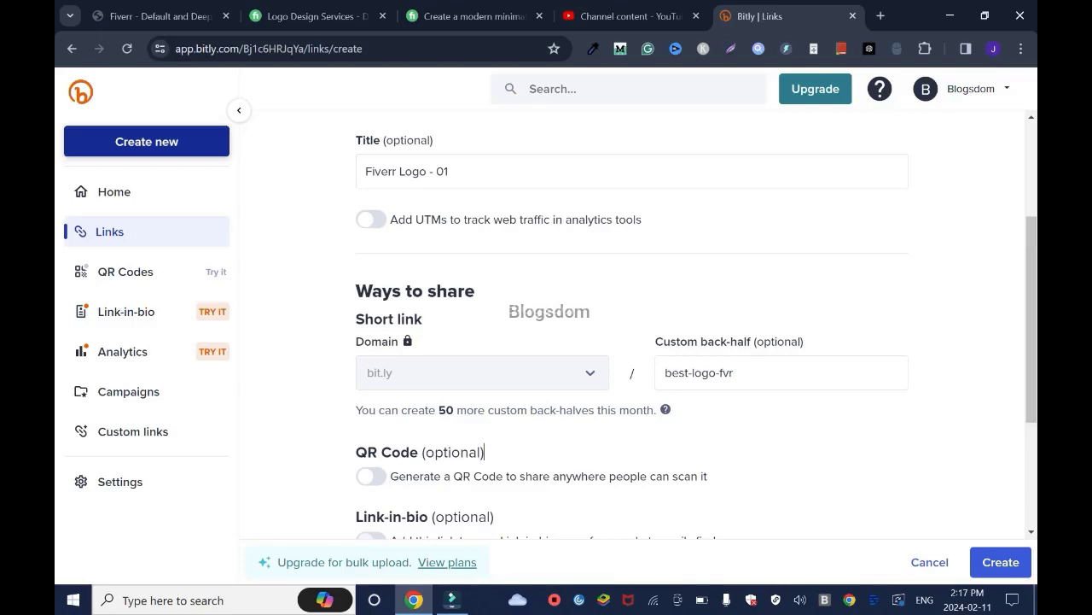
pyautogui.press('Return')
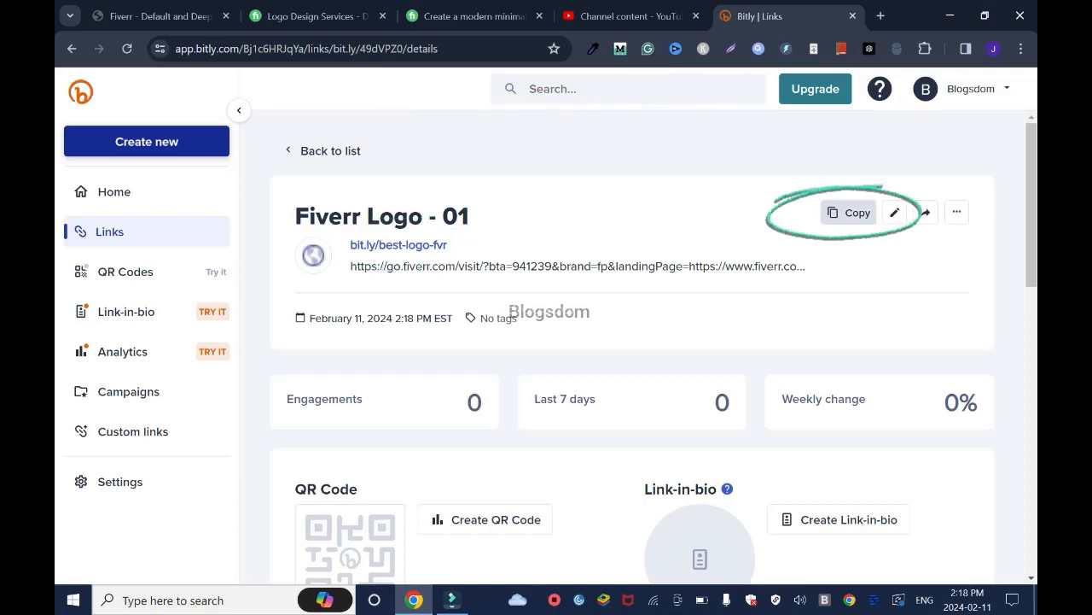
pyautogui.click(848, 213)
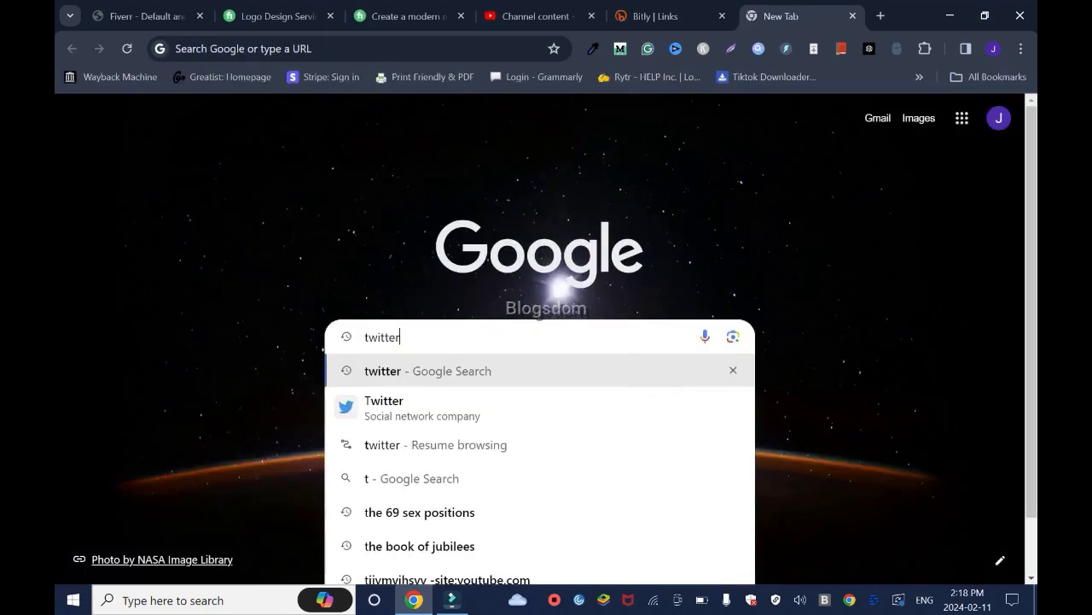
pyautogui.press('Return')
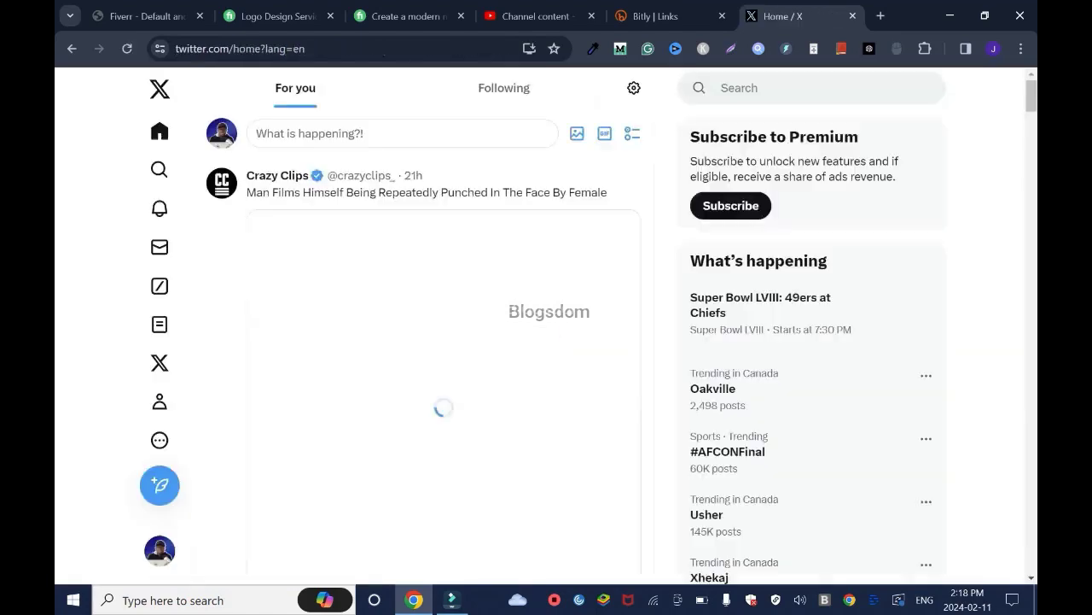
# - Open an empty new post composer from the X home feed
pyautogui.scroll(-5, 546, 324)
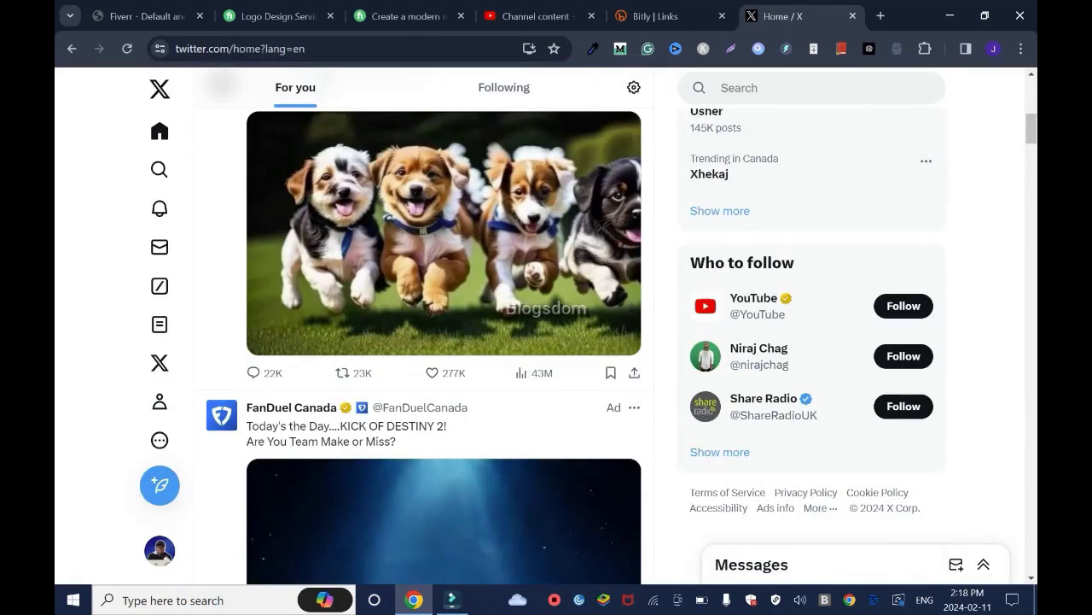
pyautogui.scroll(-5, 444, 324)
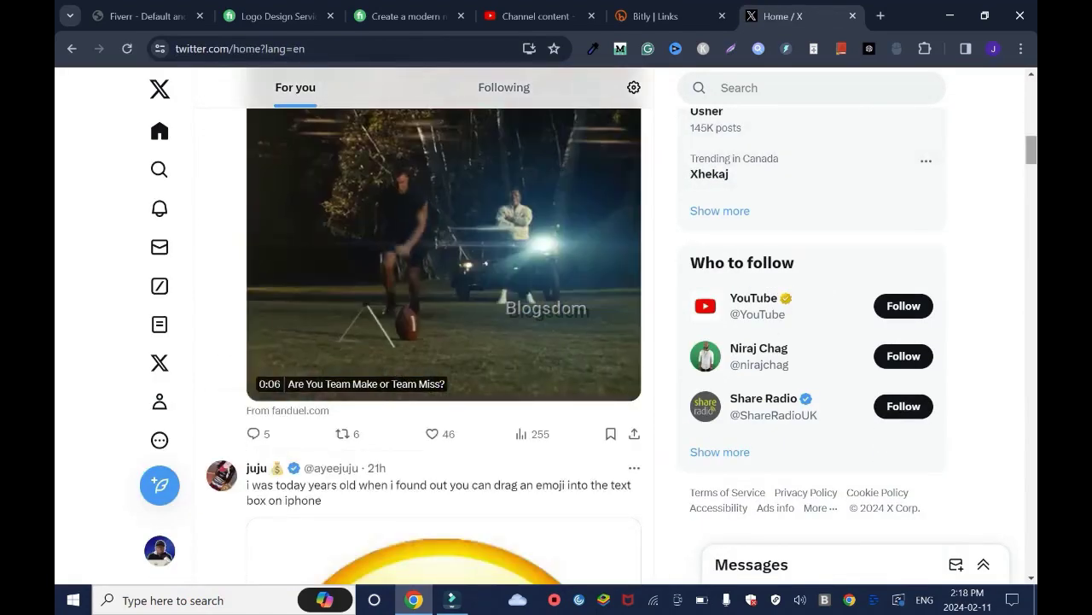
pyautogui.scroll(10, 444, 325)
pyautogui.click(159, 484)
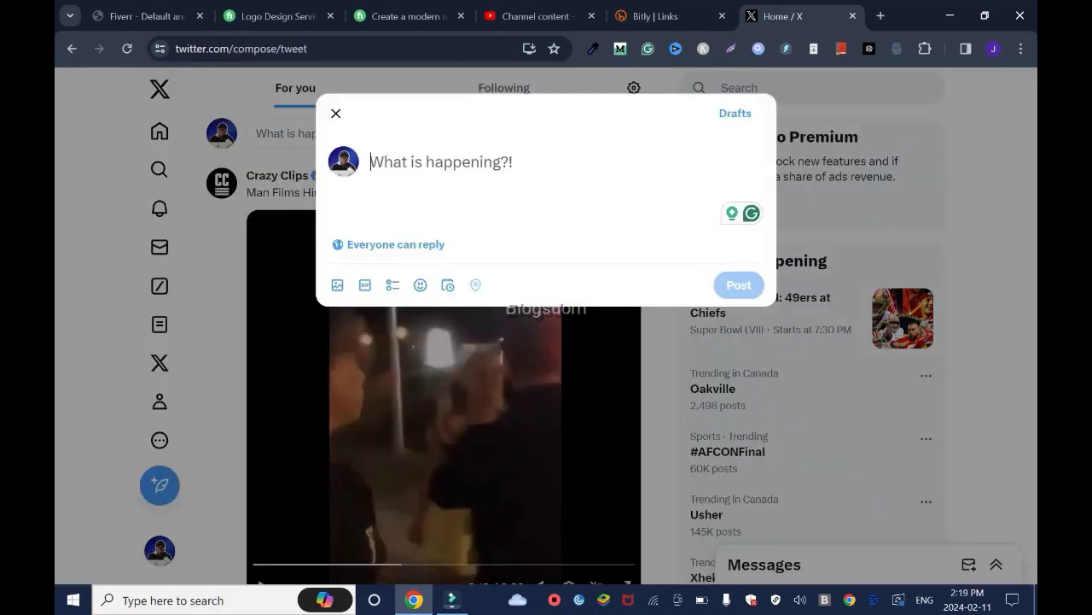
# - Copy the Fiverr title 'I will create a modern minimalist logo with unlimited revisions' into the X draft
pyautogui.hotkey('ctrl', '3')
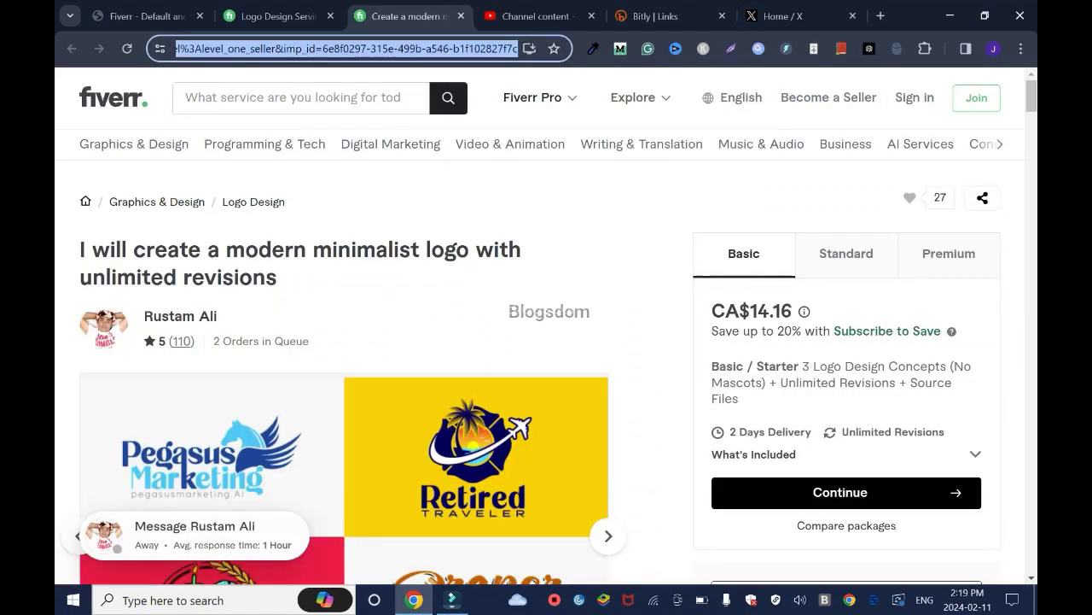
pyautogui.scroll(-1, 546, 326)
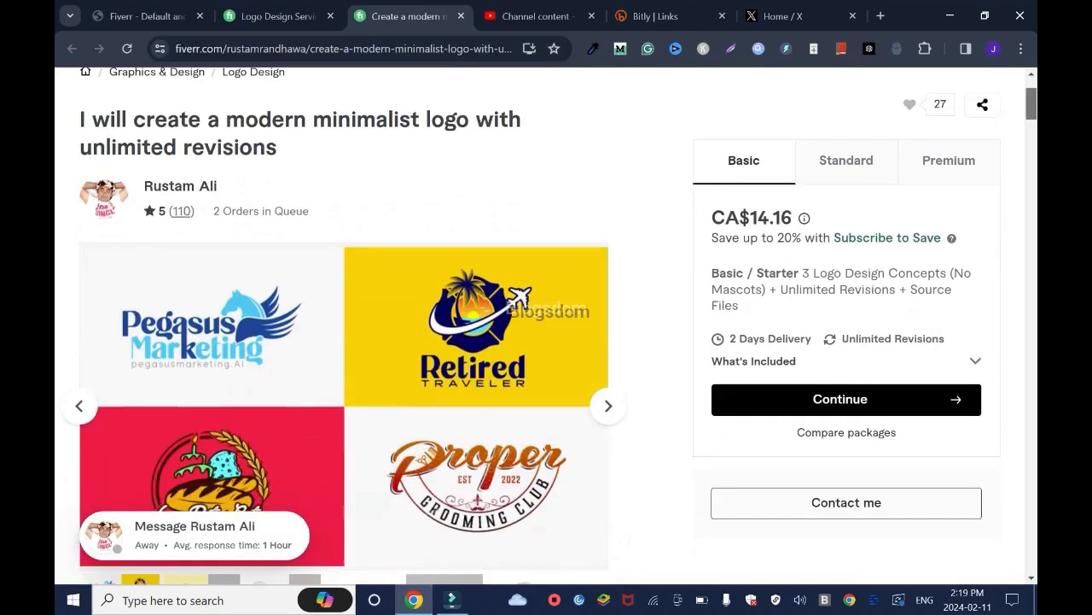
pyautogui.scroll(1, 546, 326)
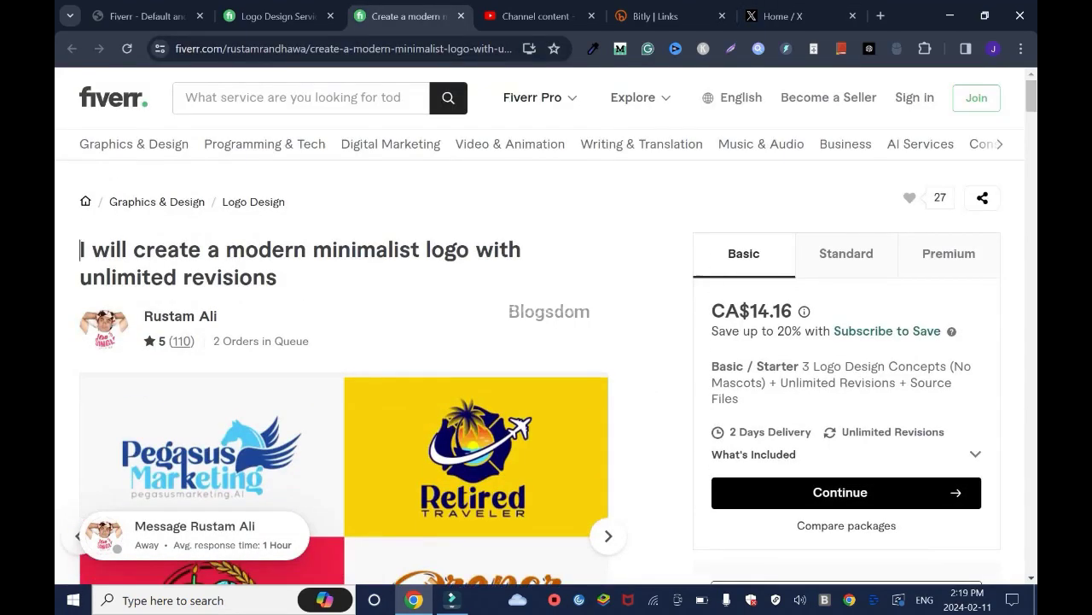
pyautogui.moveTo(80, 249); pyautogui.dragTo(278, 278)
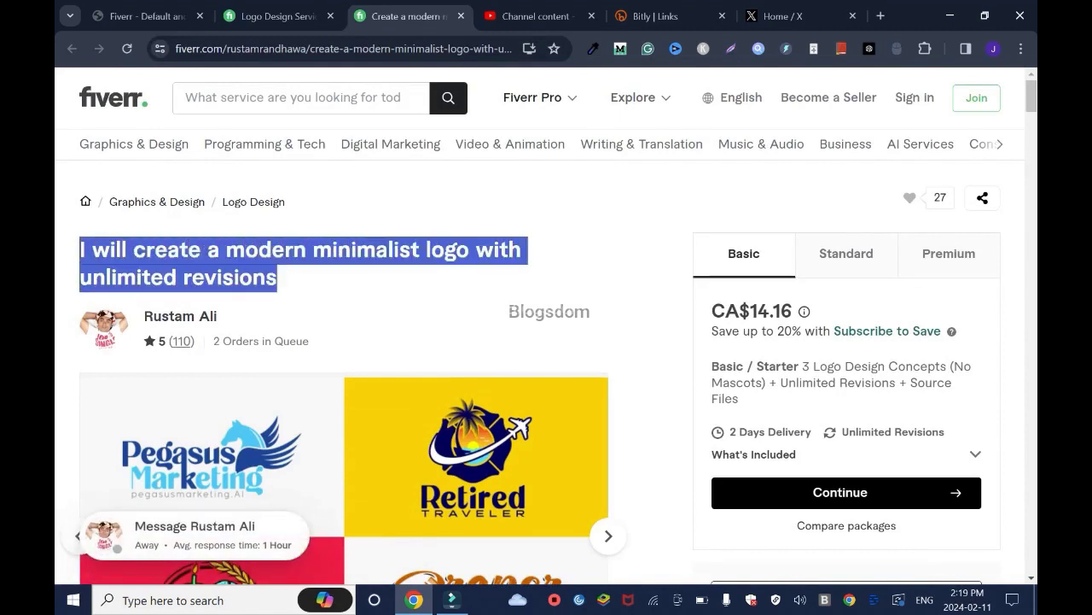
pyautogui.click(277, 277)
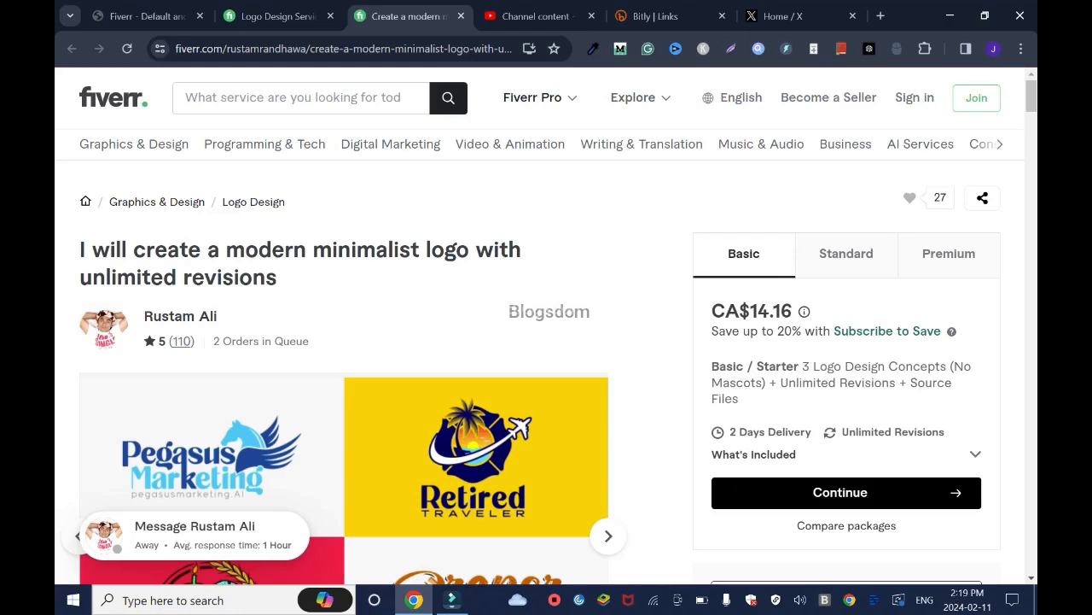
pyautogui.moveTo(79, 249); pyautogui.dragTo(277, 277)
pyautogui.rightClick(141, 258)
pyautogui.click(171, 272)
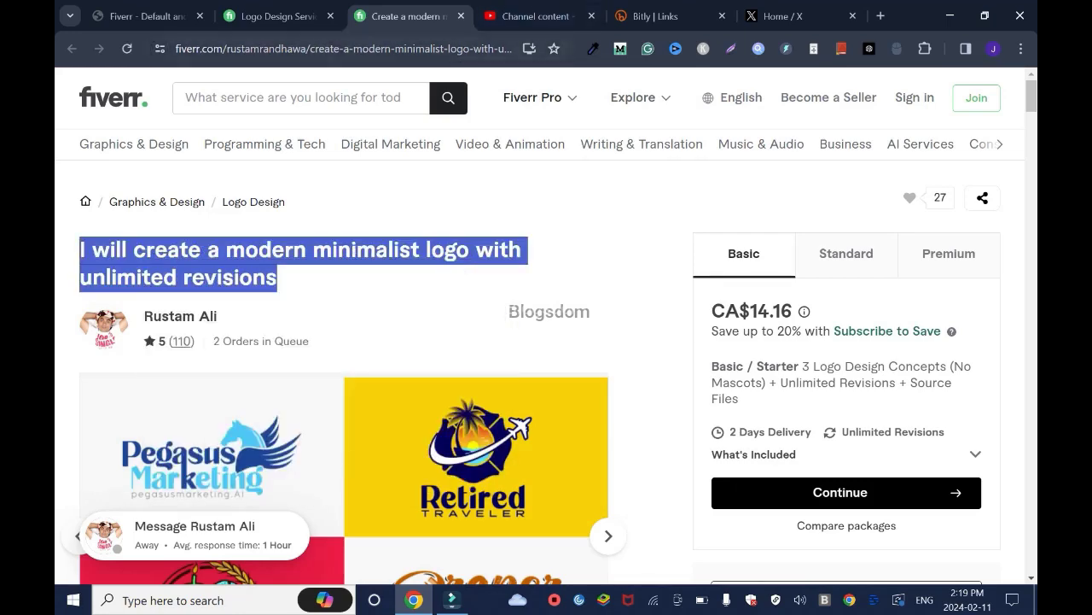
pyautogui.click(794, 15)
# - Paste the gig title, reword it to 'Are you looking for…', and add 'Check the link below for details:'
pyautogui.hotkey('ctrl', 'v')
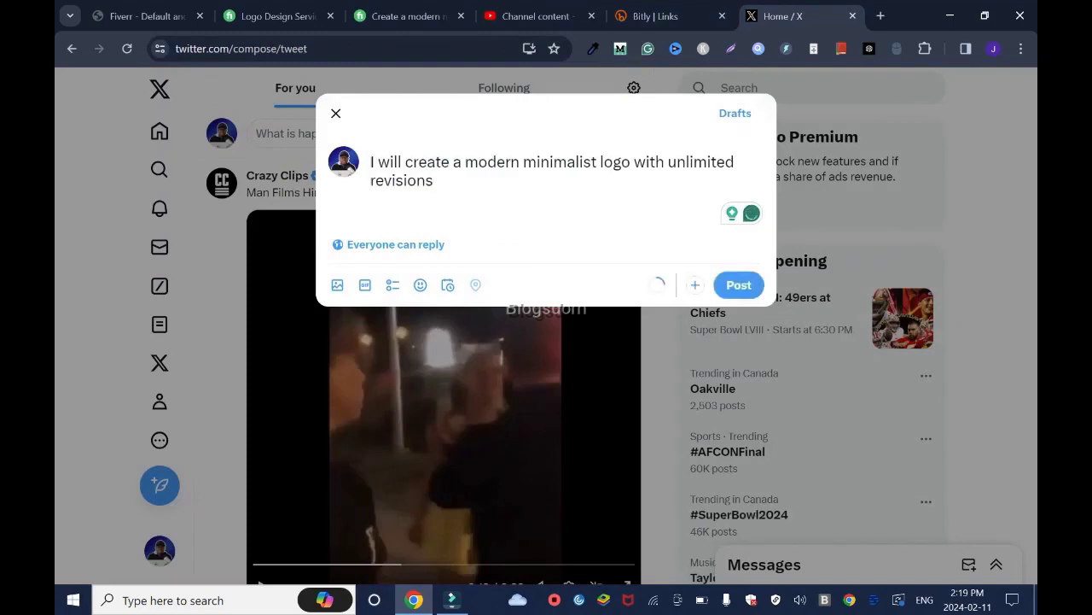
pyautogui.hotkey('ctrl', 'Home')
pyautogui.hotkey('ctrl', 'shift', 'Right')
pyautogui.hotkey('ctrl', 'shift', 'Right')
pyautogui.hotkey('ctrl', 'shift', 'Right')
pyautogui.write('Are you ')
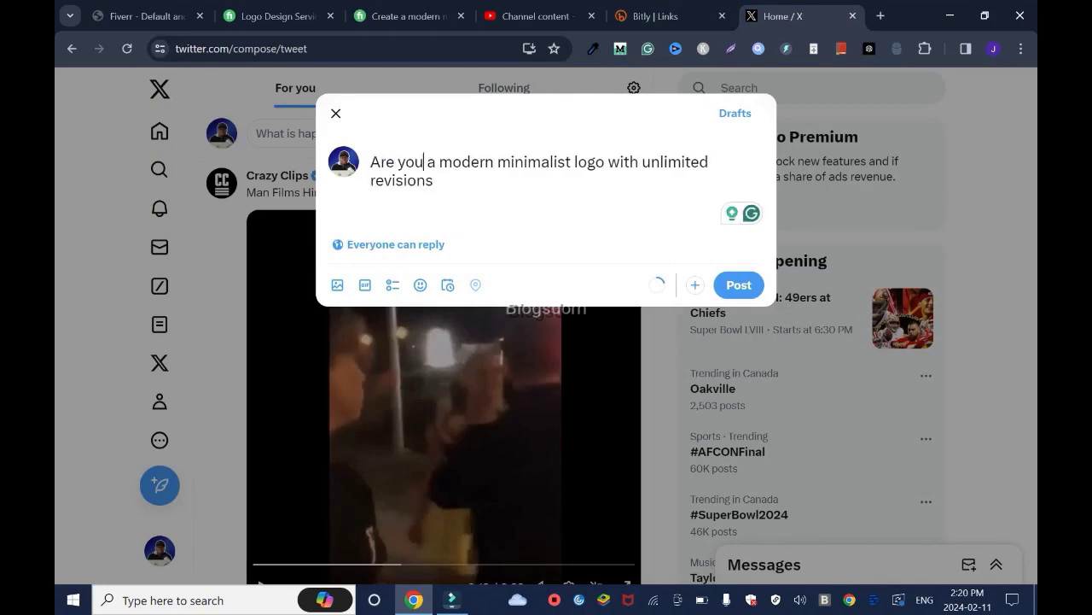
pyautogui.write(' looking for')
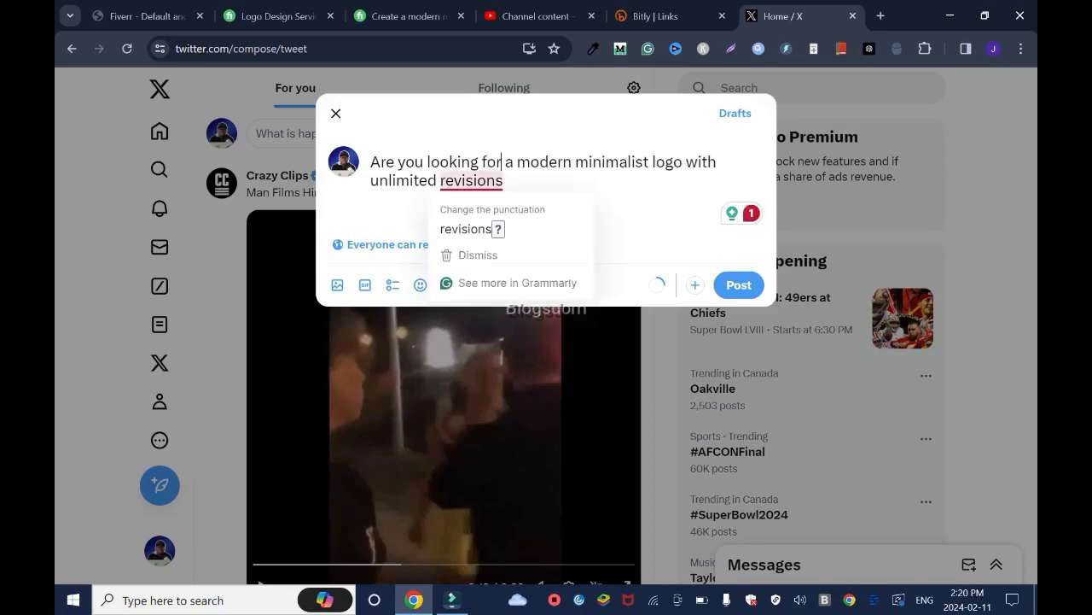
pyautogui.write('?')
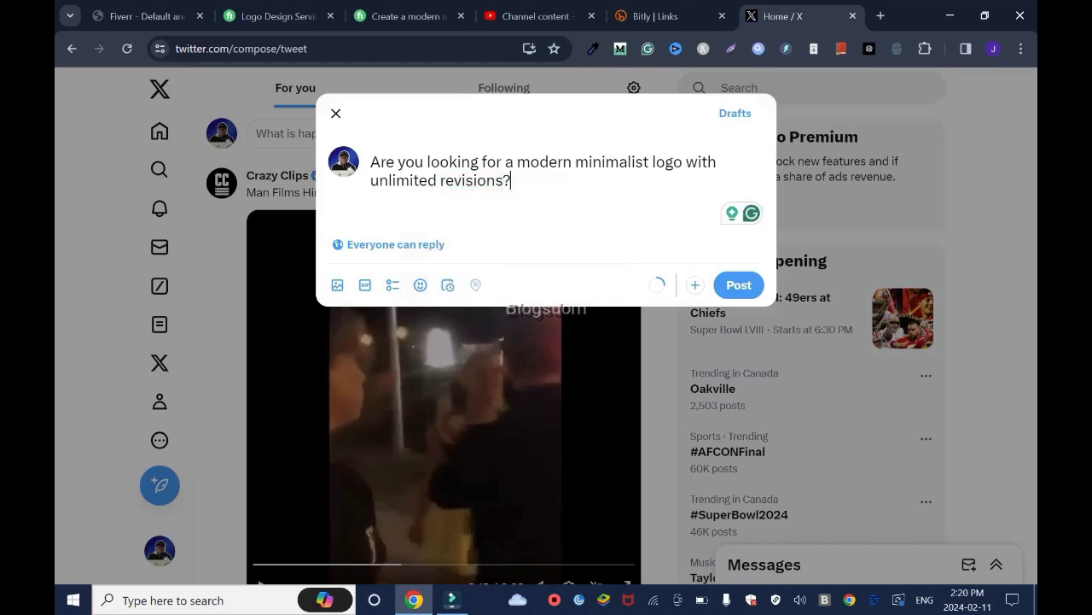
pyautogui.write(' Check the link below')
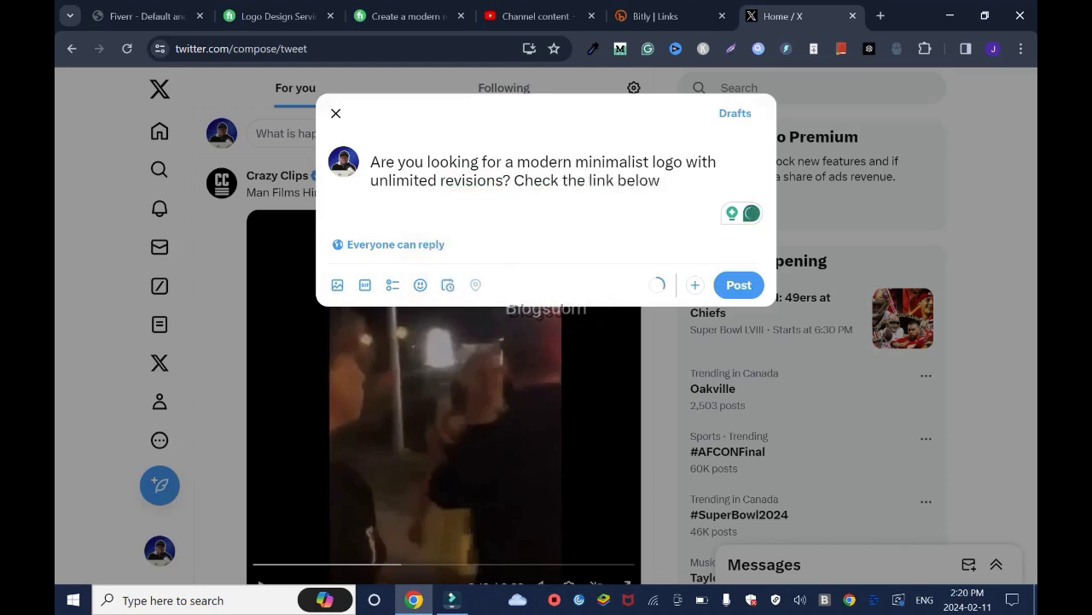
pyautogui.write(' for details:')
# - Add a single ✅ emoji on a new line below the intro
pyautogui.press('Return')
pyautogui.rightClick(376, 209)
pyautogui.click(392, 219)
pyautogui.click(419, 300)
pyautogui.press('BackSpace')
pyautogui.rightClick(374, 207)
pyautogui.click(392, 221)
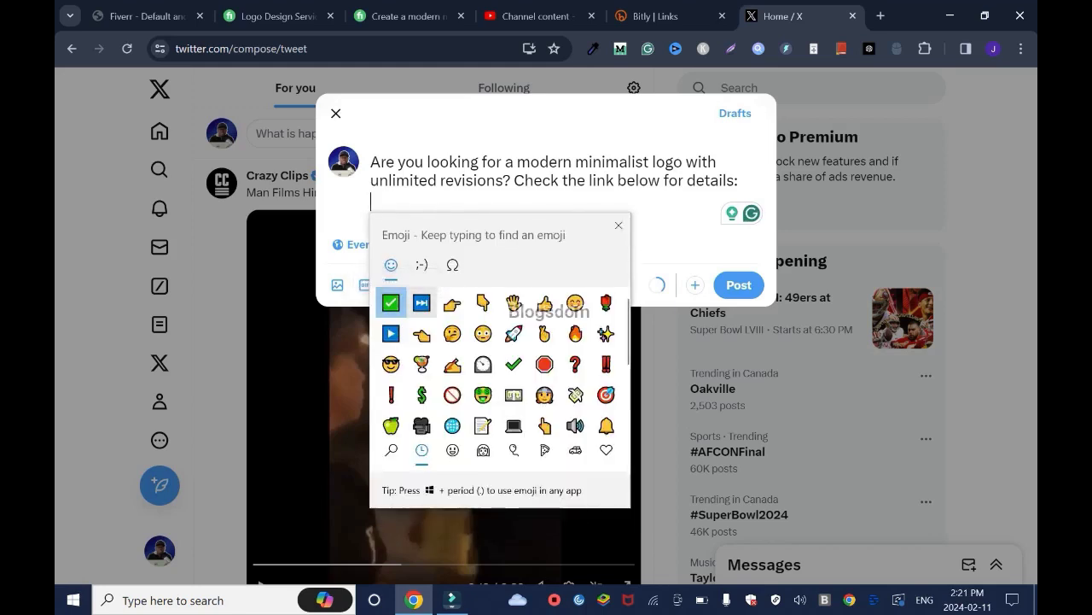
pyautogui.click(390, 302)
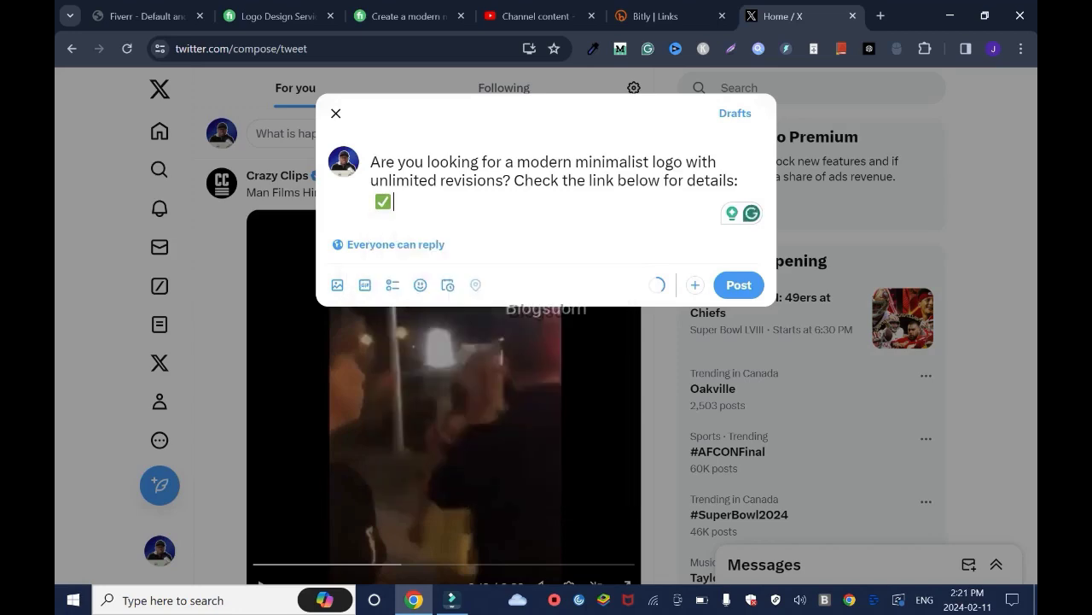
pyautogui.click(670, 16)
pyautogui.click(843, 213)
pyautogui.hotkey('ctrl', 'Tab')
pyautogui.hotkey('ctrl', 'v')
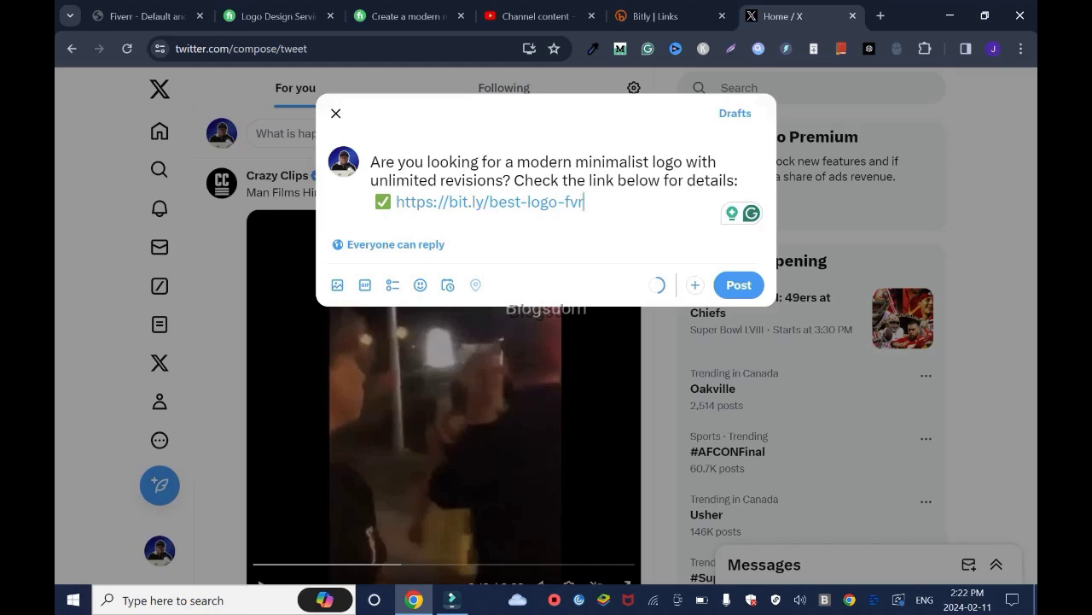
# - Copy 'professional business logo' and 'massive experience of more than a decade' from the Fiverr gig into the draft
pyautogui.press('Return')
pyautogui.press('Return')
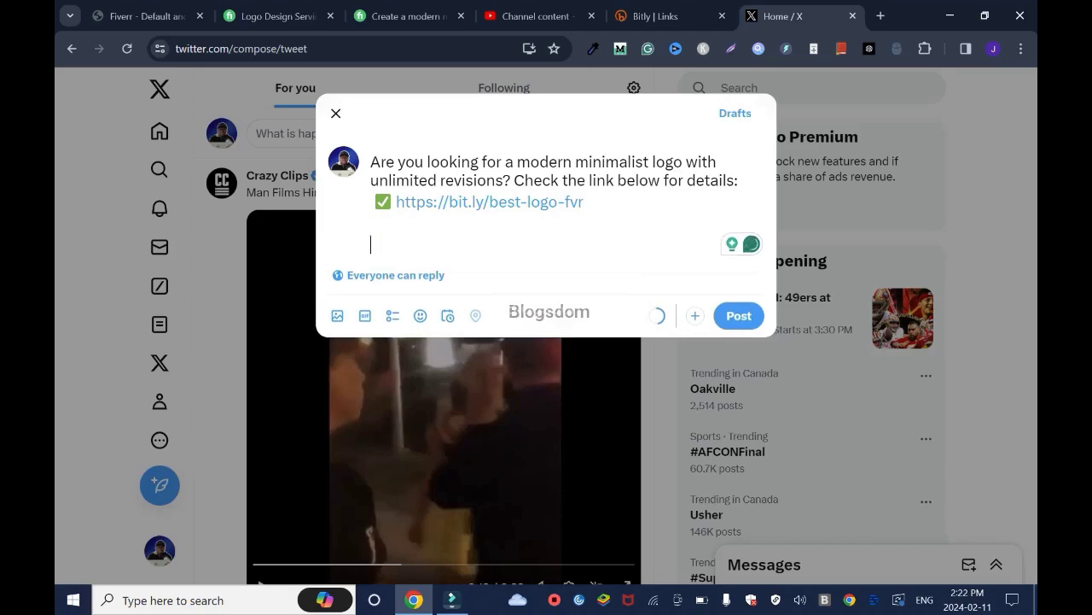
pyautogui.hotkey('ctrl', '3')
pyautogui.scroll(-3, 546, 324)
pyautogui.scroll(-5, 341, 324)
pyautogui.moveTo(296, 184); pyautogui.dragTo(454, 184)
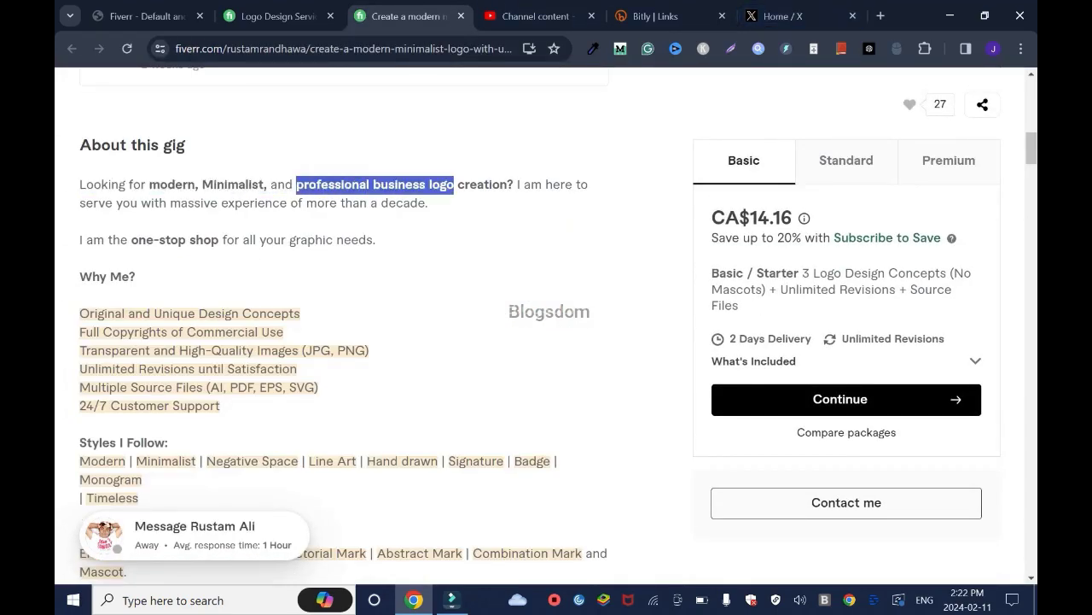
pyautogui.hotkey('ctrl', 'c')
pyautogui.click(799, 15)
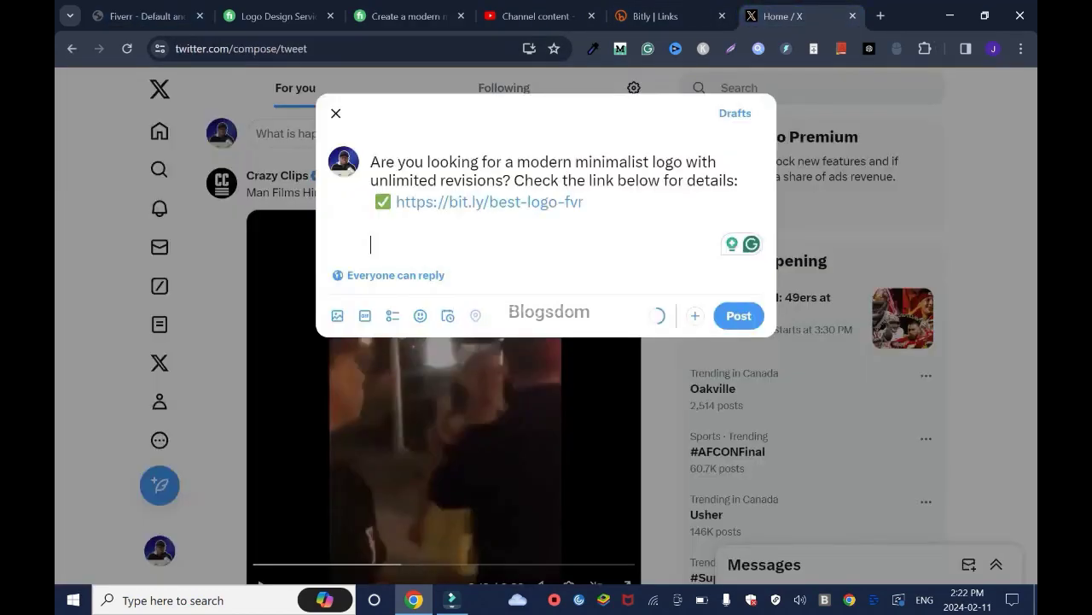
pyautogui.hotkey('ctrl', 'v')
pyautogui.hotkey('ctrl', '3')
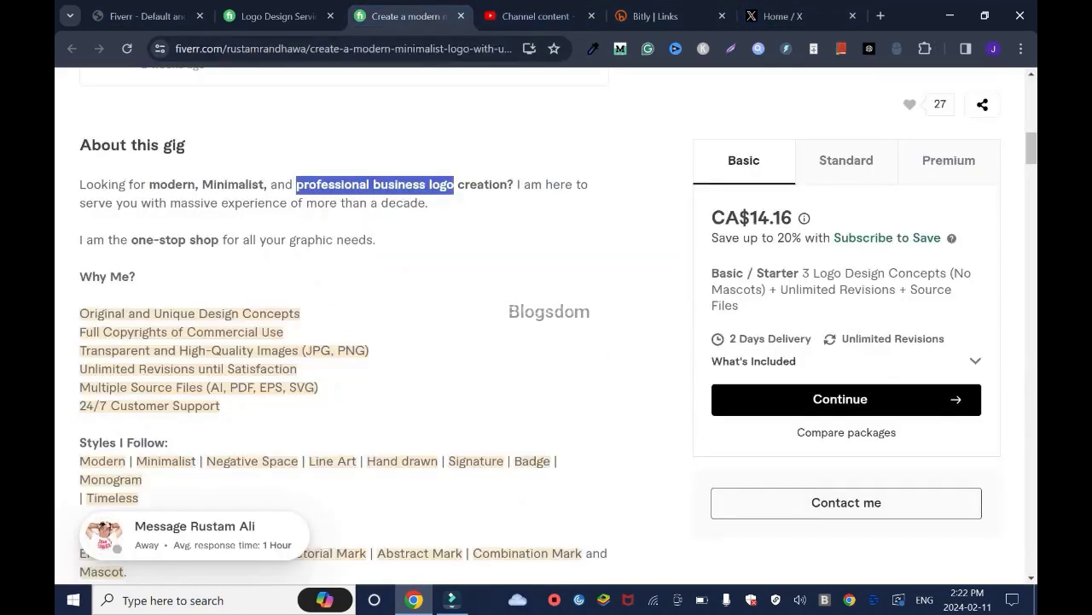
pyautogui.moveTo(141, 203); pyautogui.dragTo(425, 202)
pyautogui.click(798, 15)
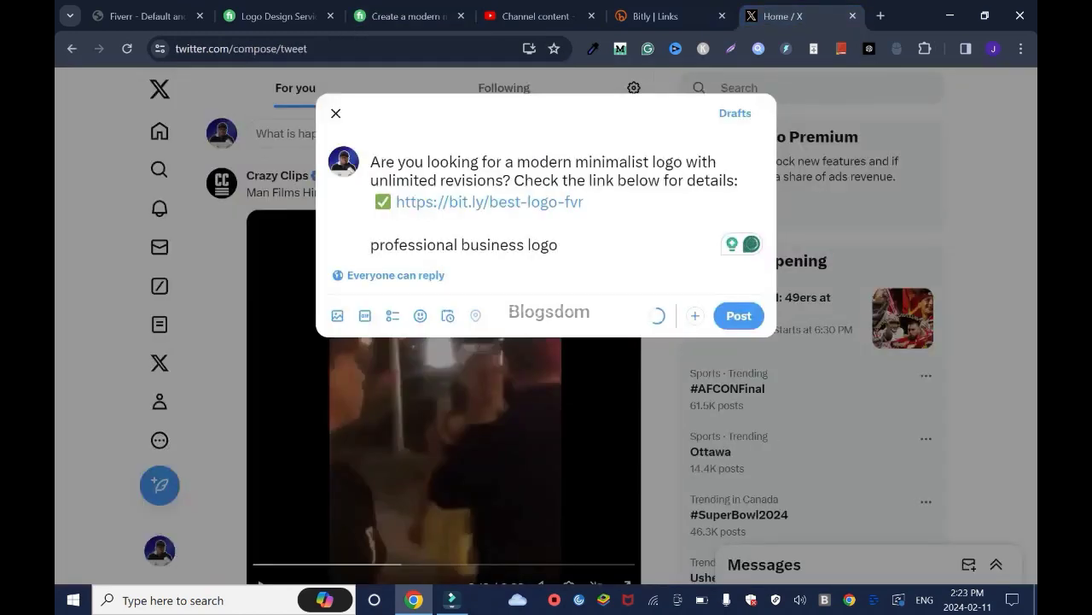
pyautogui.hotkey('ctrl', 'v')
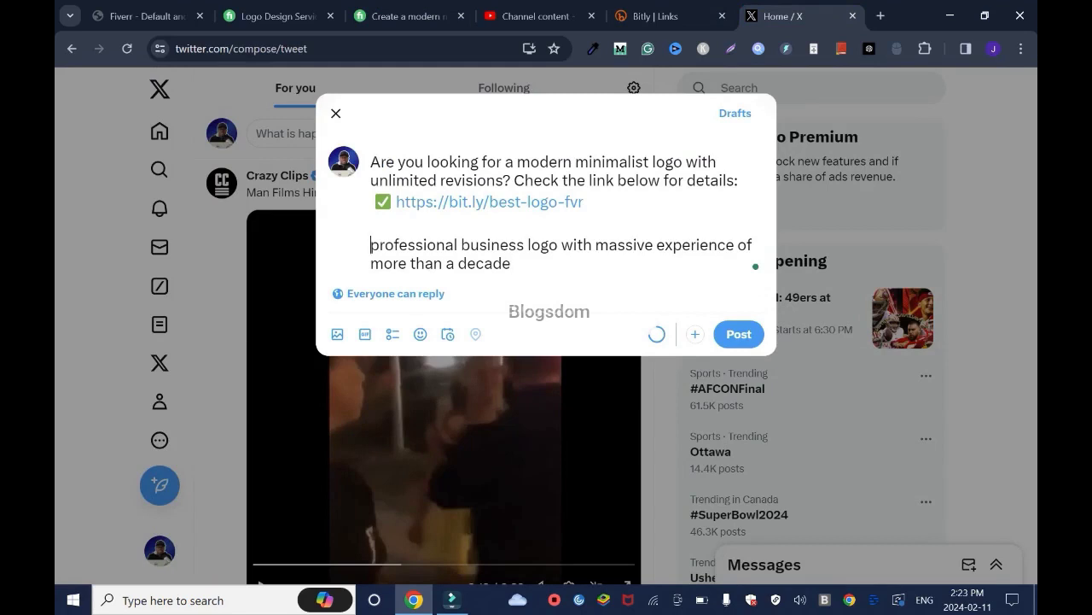
# - Edit the pasted phrases into 'Try a professional business logo designer with a massive experience of more than a decade.'
pyautogui.write('Try a')
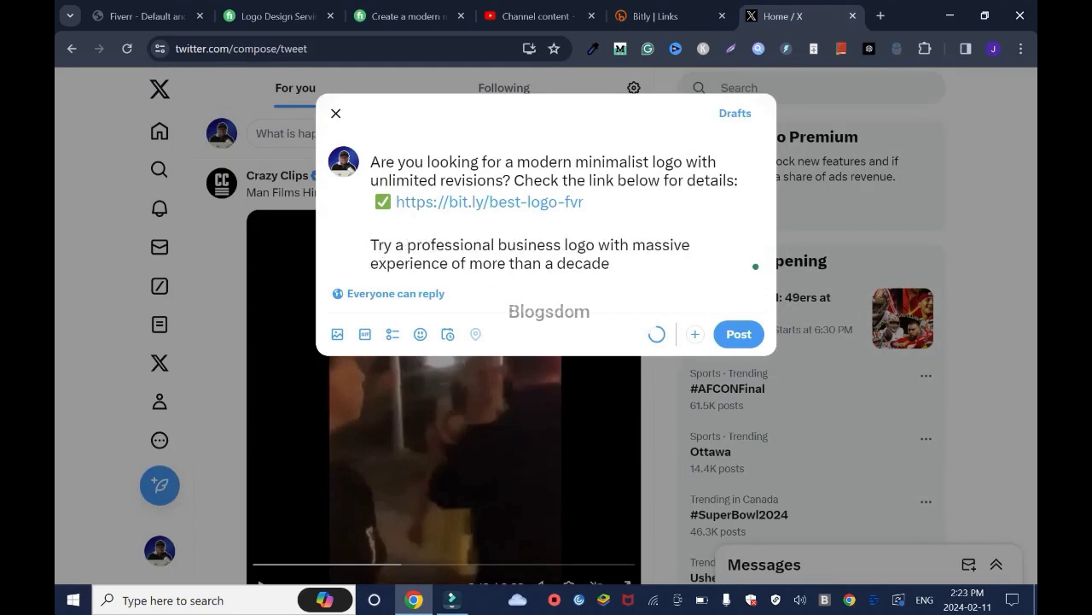
pyautogui.click(599, 245)
pyautogui.write('designer')
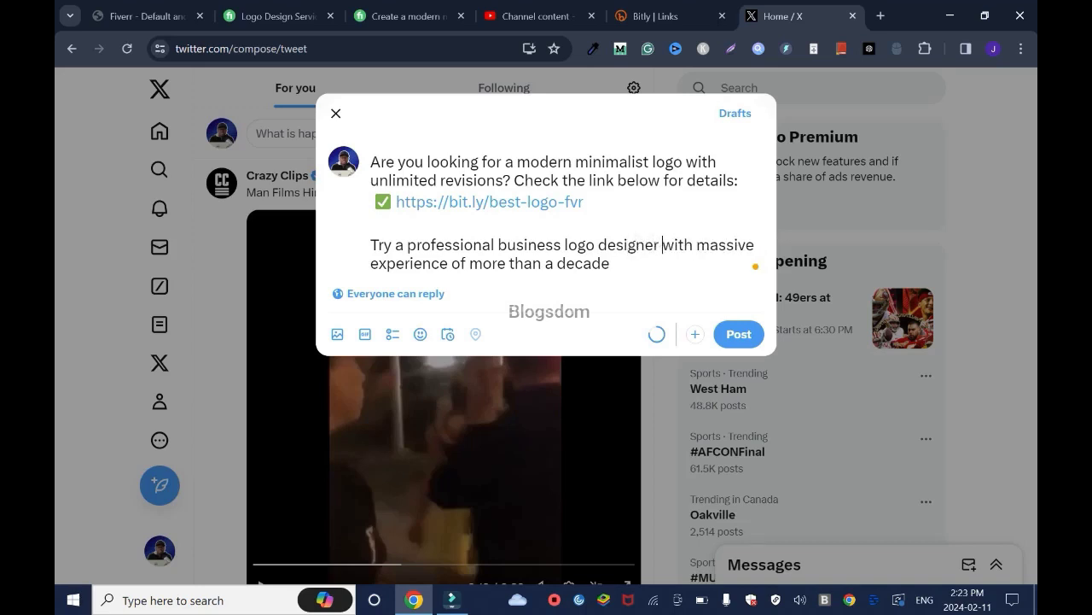
pyautogui.click(697, 245)
pyautogui.write('a')
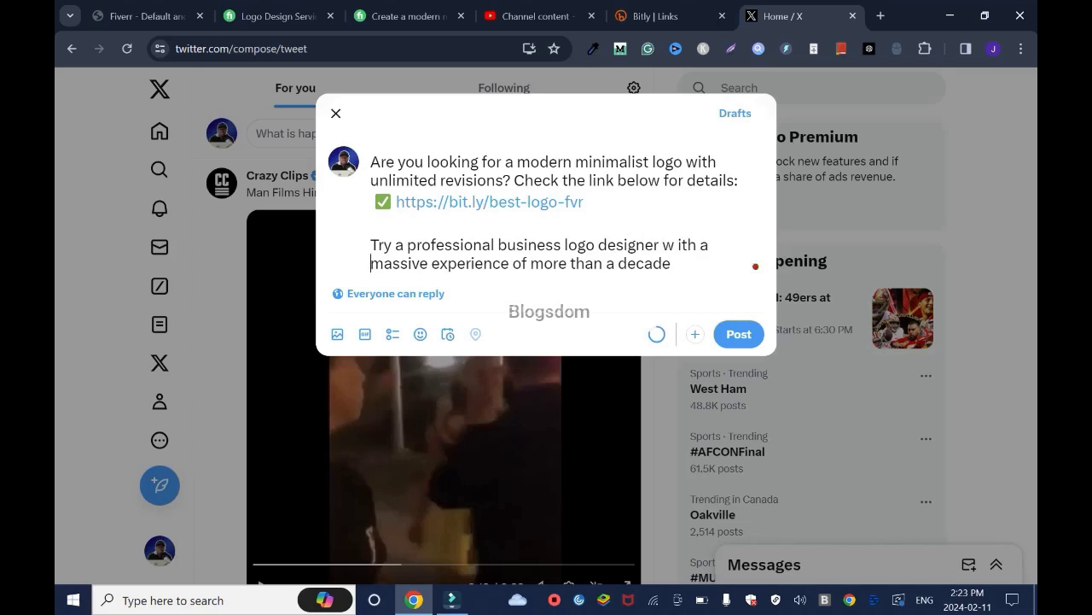
pyautogui.click(673, 263)
pyautogui.write('.')
pyautogui.moveTo(752, 263)
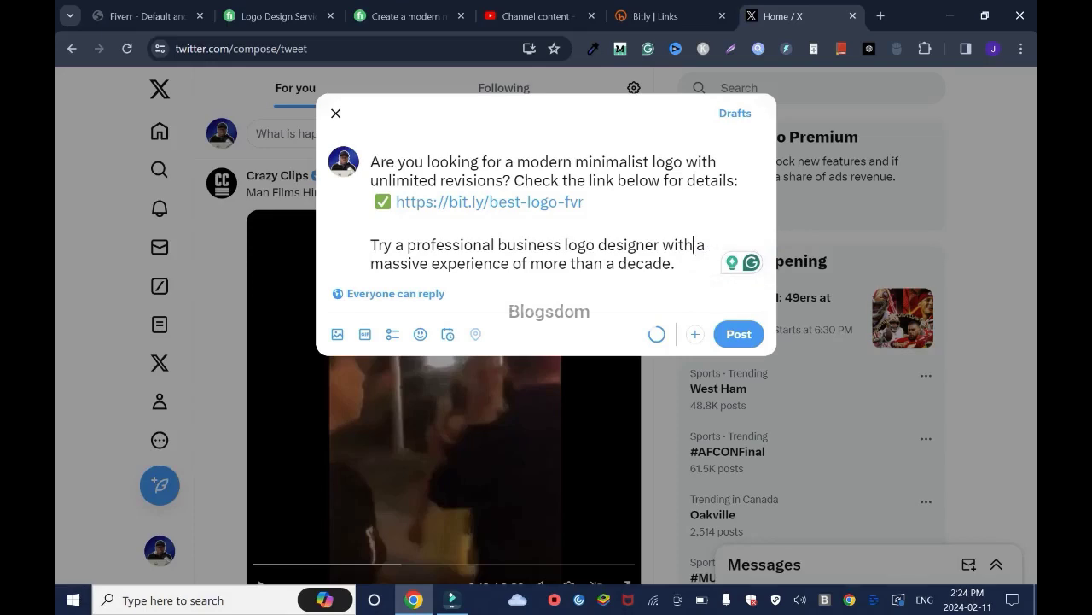
pyautogui.click(374, 201)
# - Add a 👉 'Click here:' line above the link and end the details line with a period
pyautogui.press('Return')
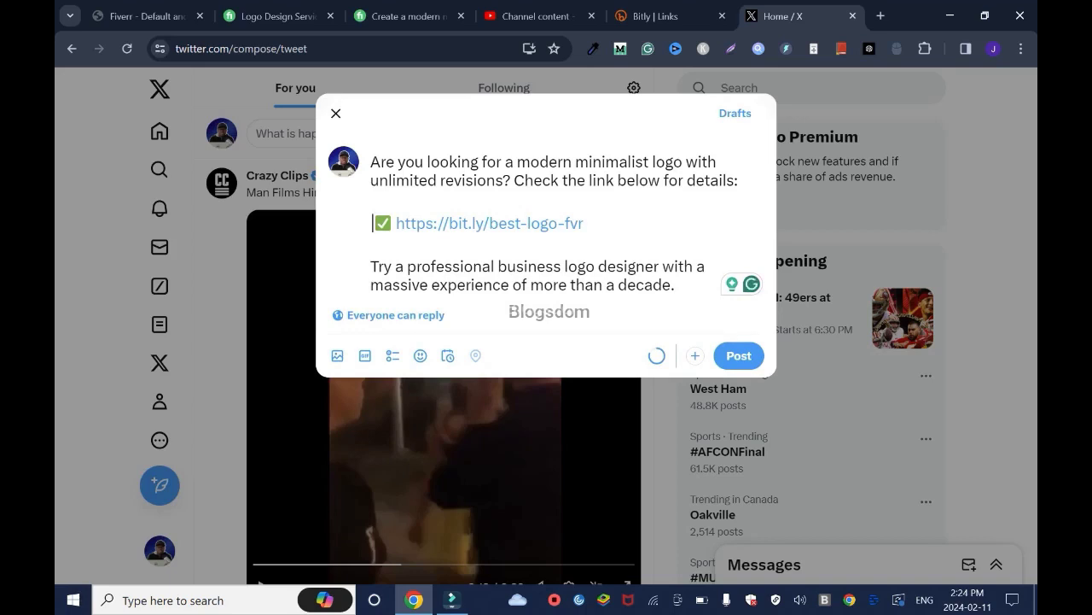
pyautogui.press('Right')
pyautogui.press('End')
pyautogui.rightClick(394, 219)
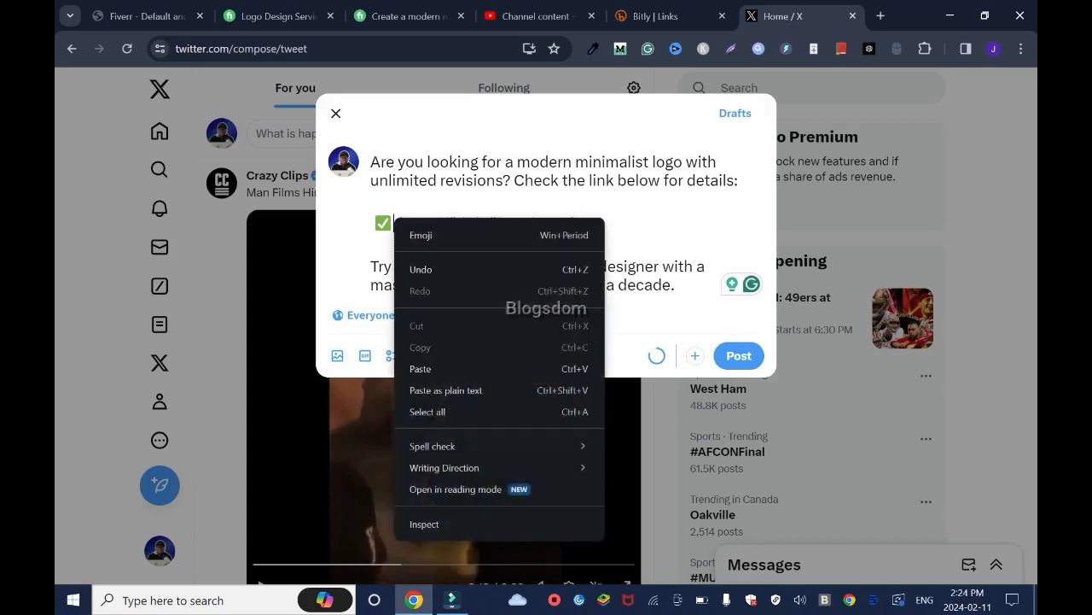
pyautogui.click(418, 235)
pyautogui.click(471, 321)
pyautogui.write('Click')
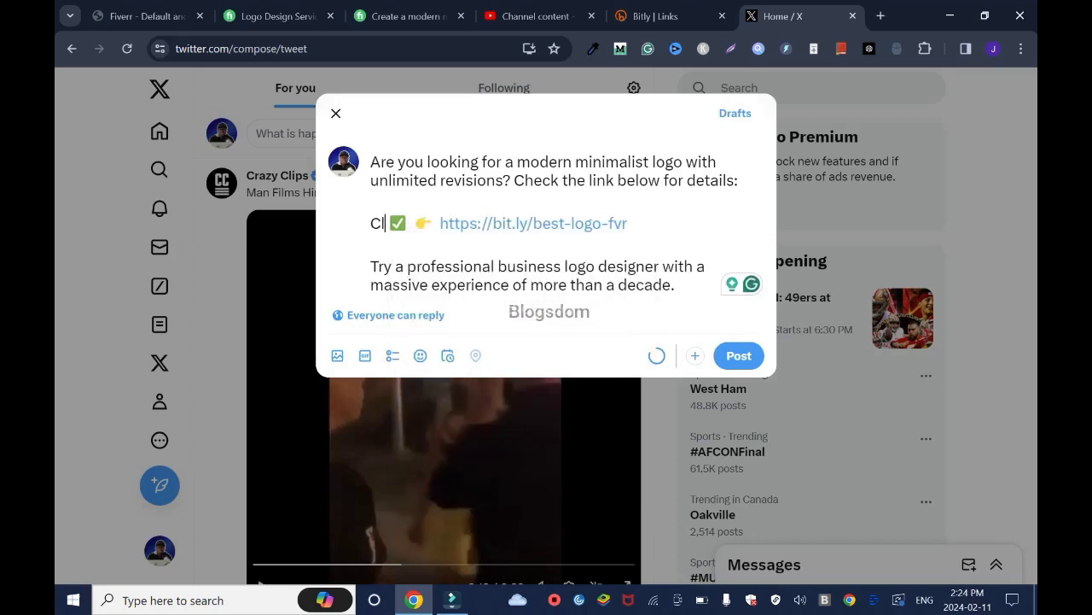
pyautogui.write(' here')
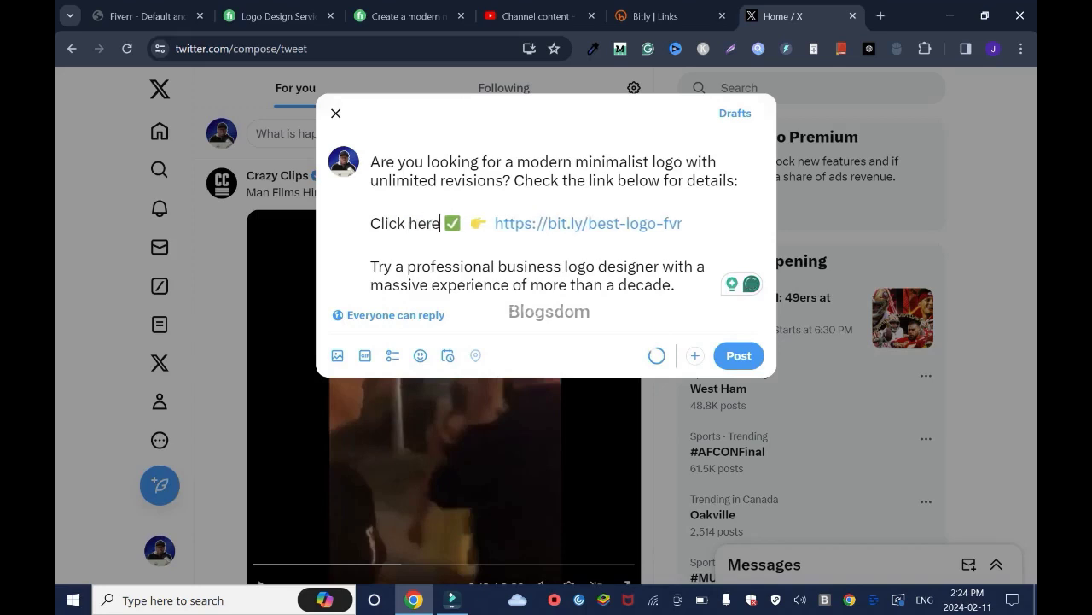
pyautogui.write(':')
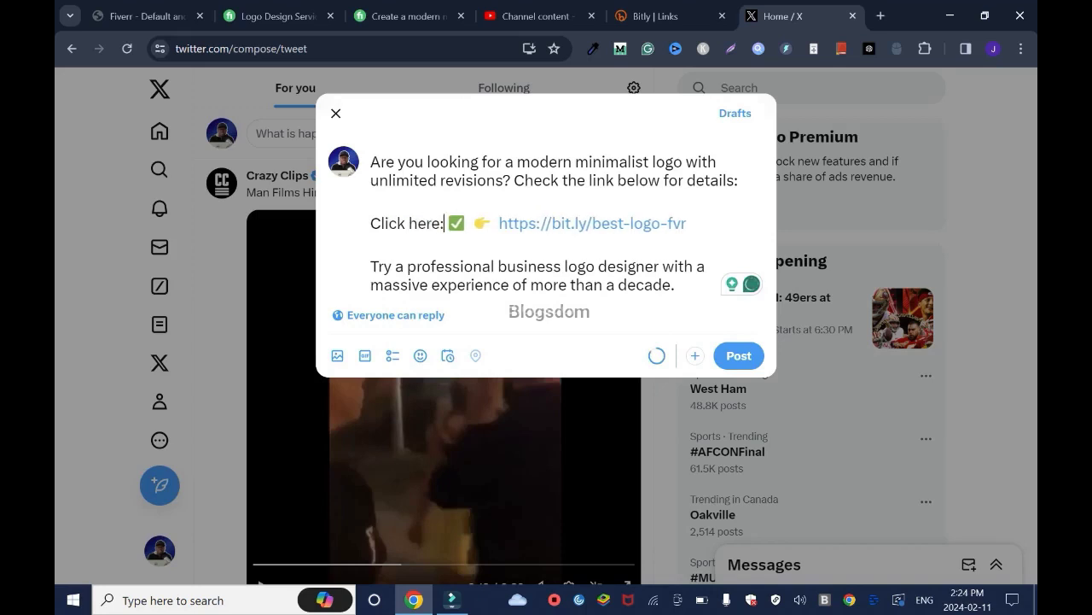
pyautogui.click(738, 180)
pyautogui.press('BackSpace')
pyautogui.write('.')
# - Replace the old ✅ with a check mark emoji at the start of the Click here line
pyautogui.click(467, 223)
pyautogui.press('BackSpace')
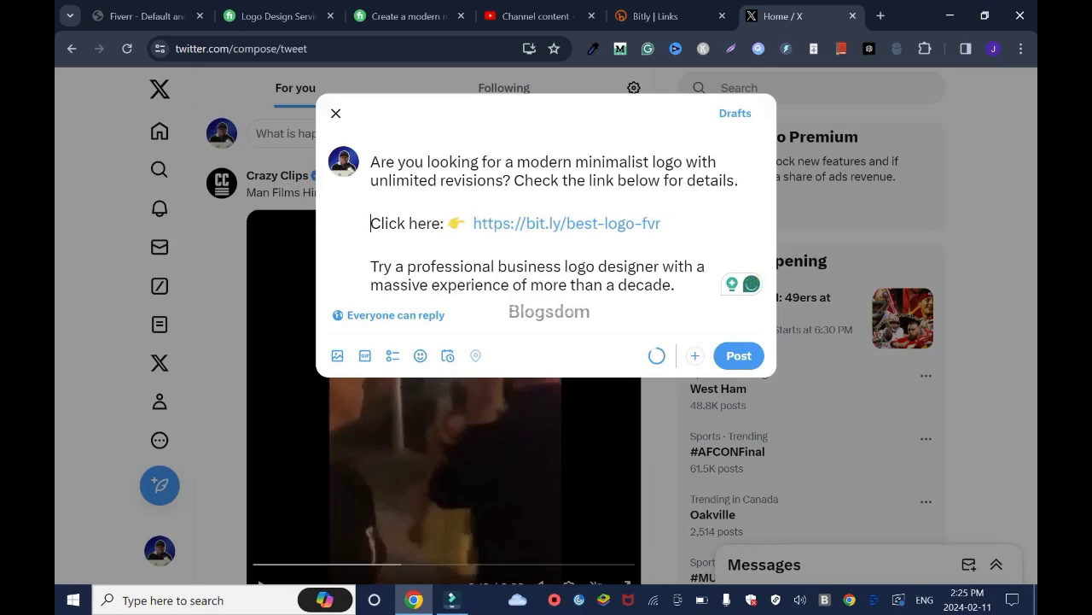
pyautogui.press('Home')
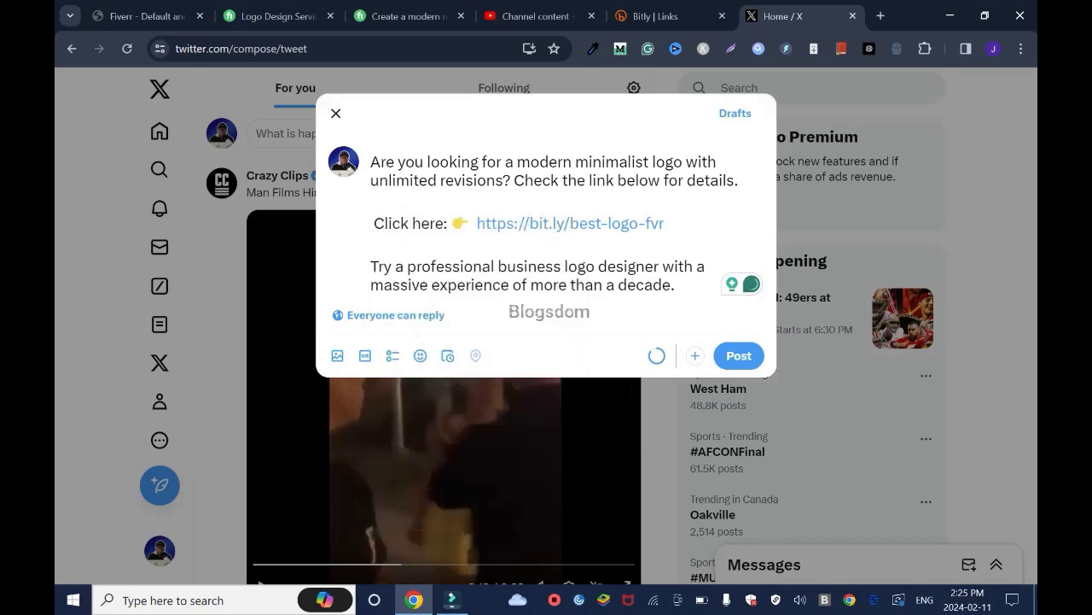
pyautogui.press('super+period')
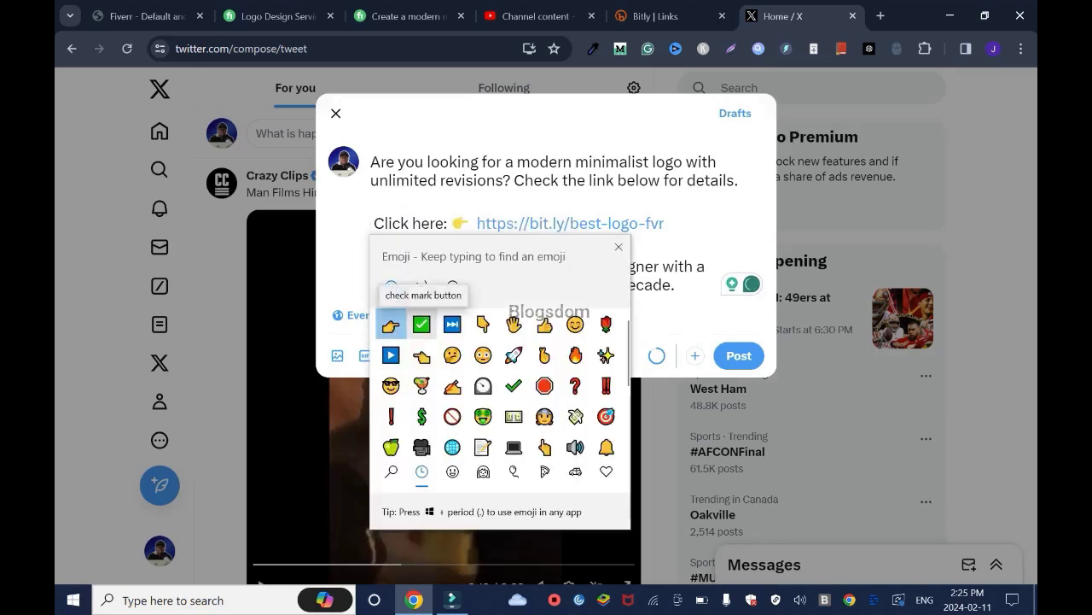
pyautogui.click(421, 323)
pyautogui.press('Escape')
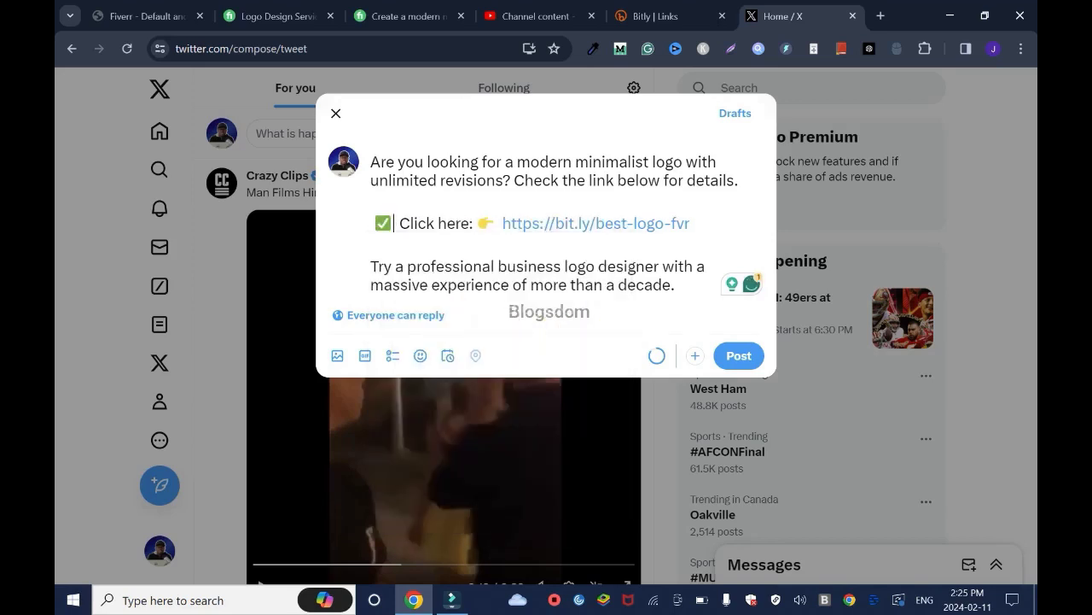
# - End the draft with the hashtags #BestLogo #Logodesigner #LogoDesign
pyautogui.press('Return')
pyautogui.press('Return')
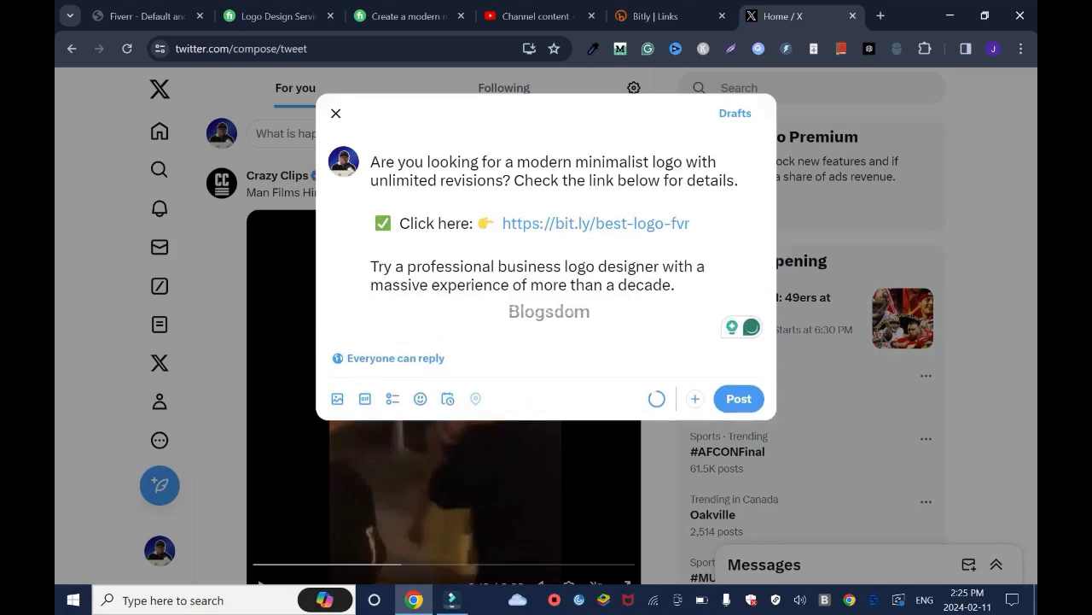
pyautogui.write('#BestL')
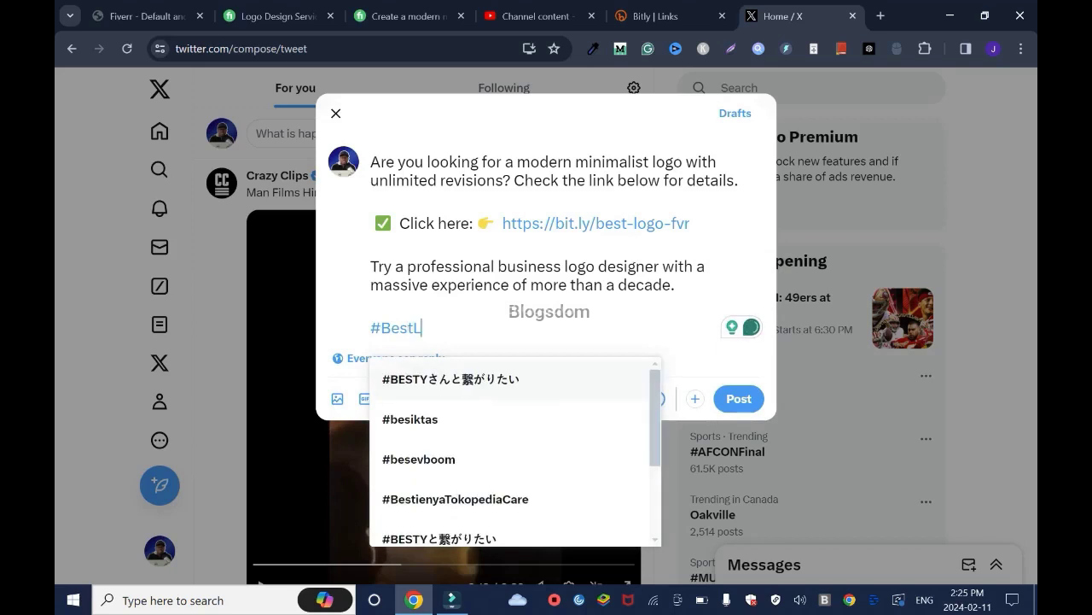
pyautogui.write('ogo #')
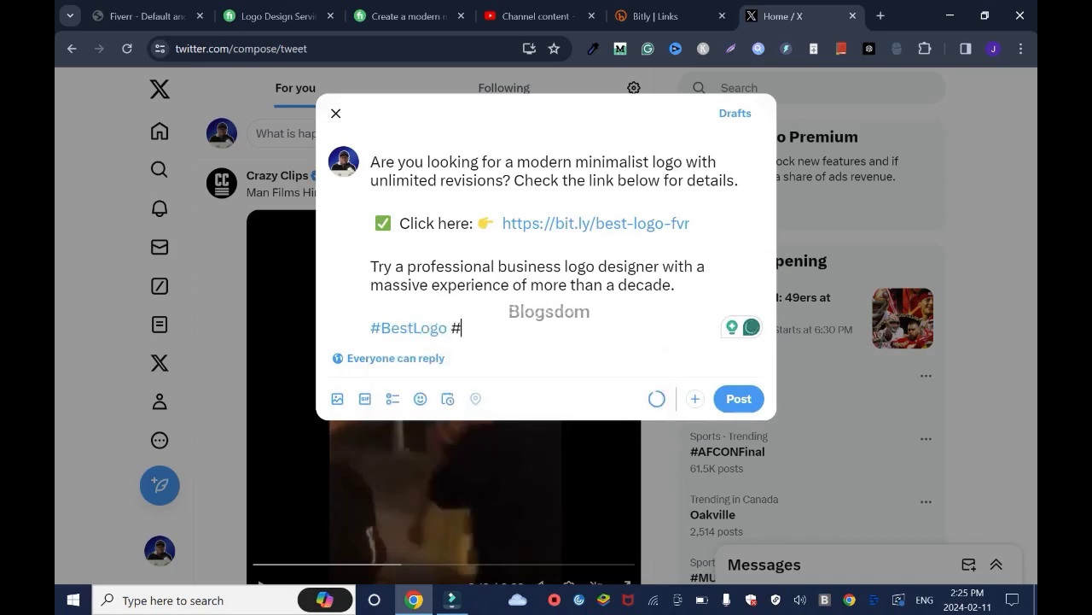
pyautogui.write('Logo')
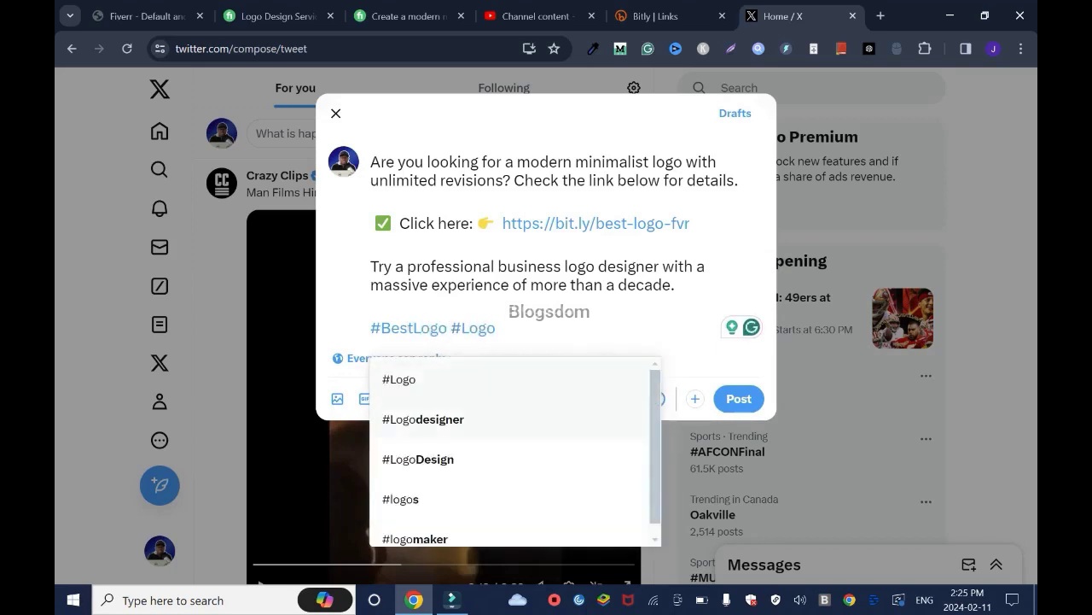
pyautogui.press('Return')
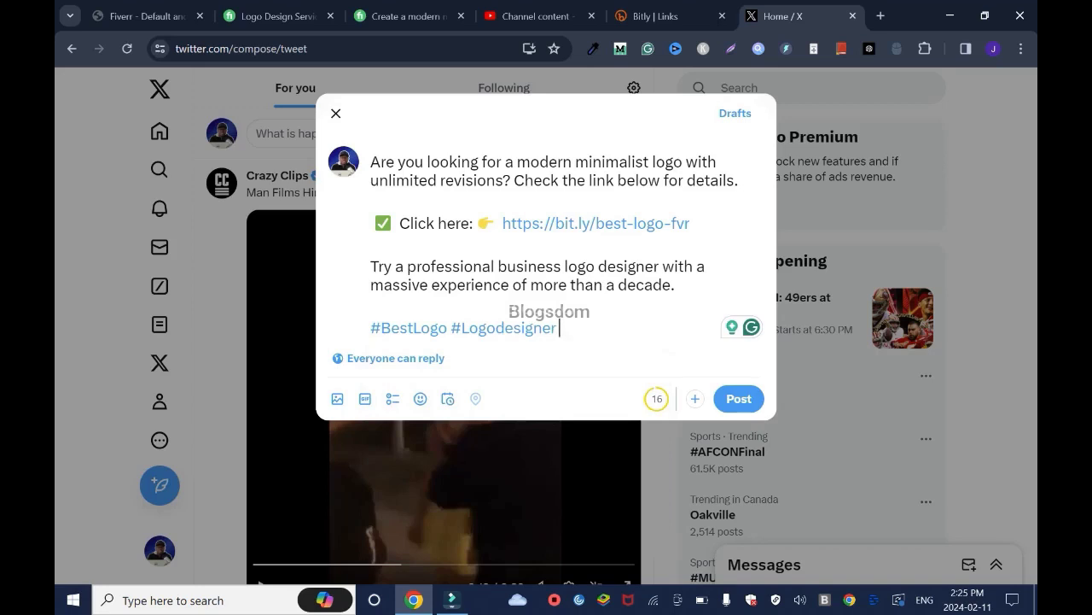
pyautogui.write('#')
pyautogui.press('BackSpace')
pyautogui.press('BackSpace')
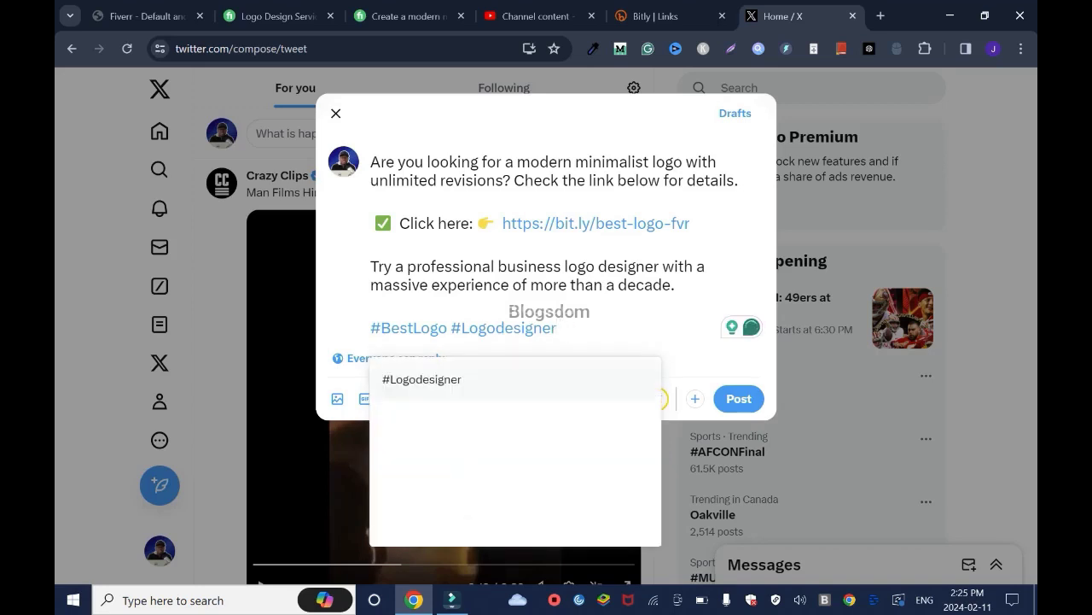
pyautogui.press('BackSpace')
pyautogui.press('BackSpace')
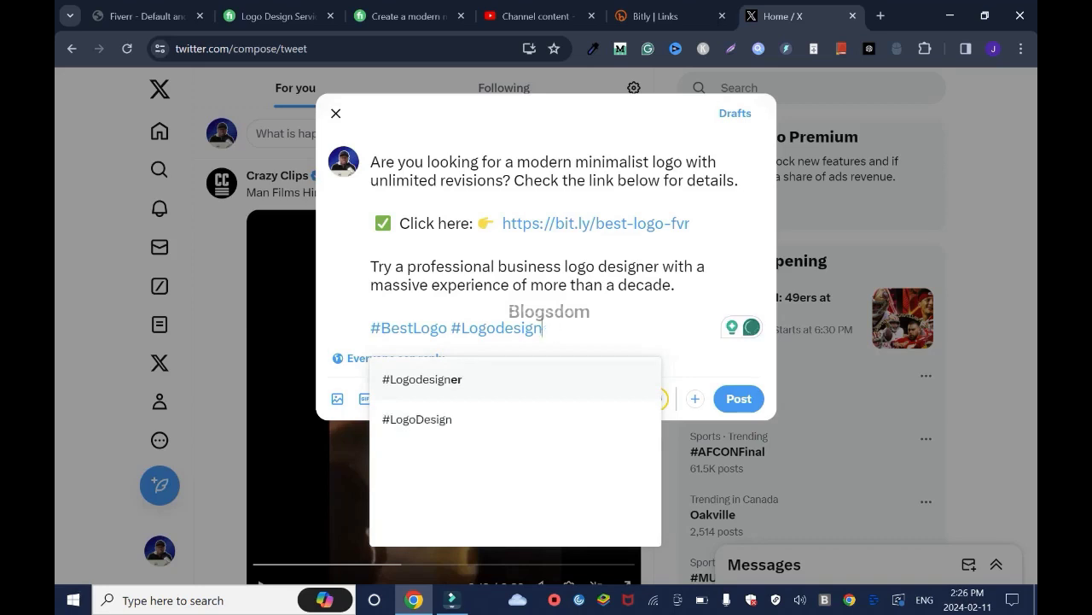
pyautogui.write('er #LogoDesign')
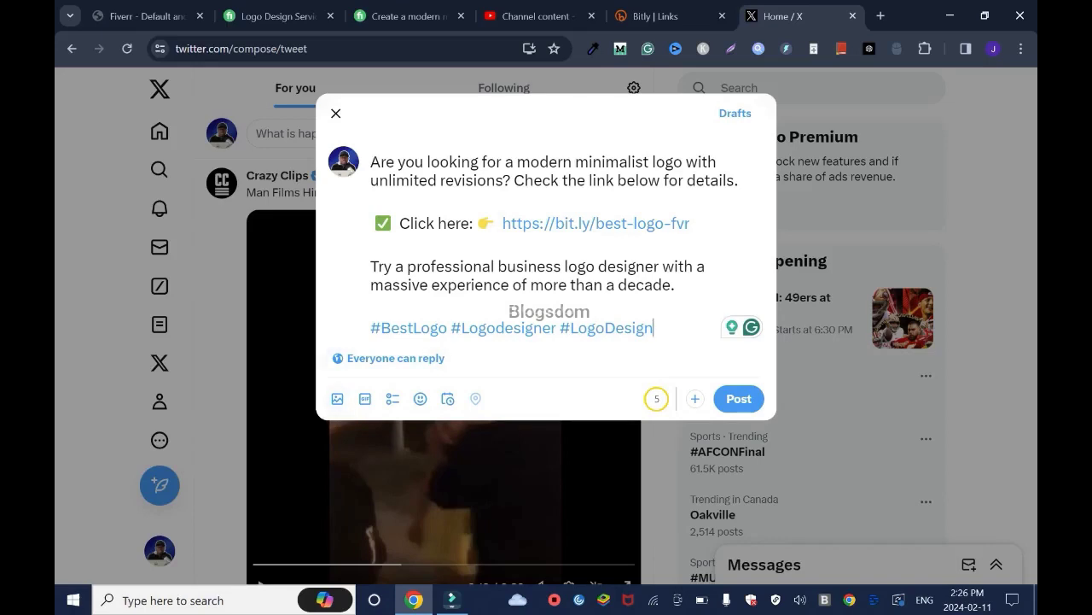
# - Find the Retired Traveler logo in the Fiverr gig gallery and copy the image
pyautogui.click(408, 15)
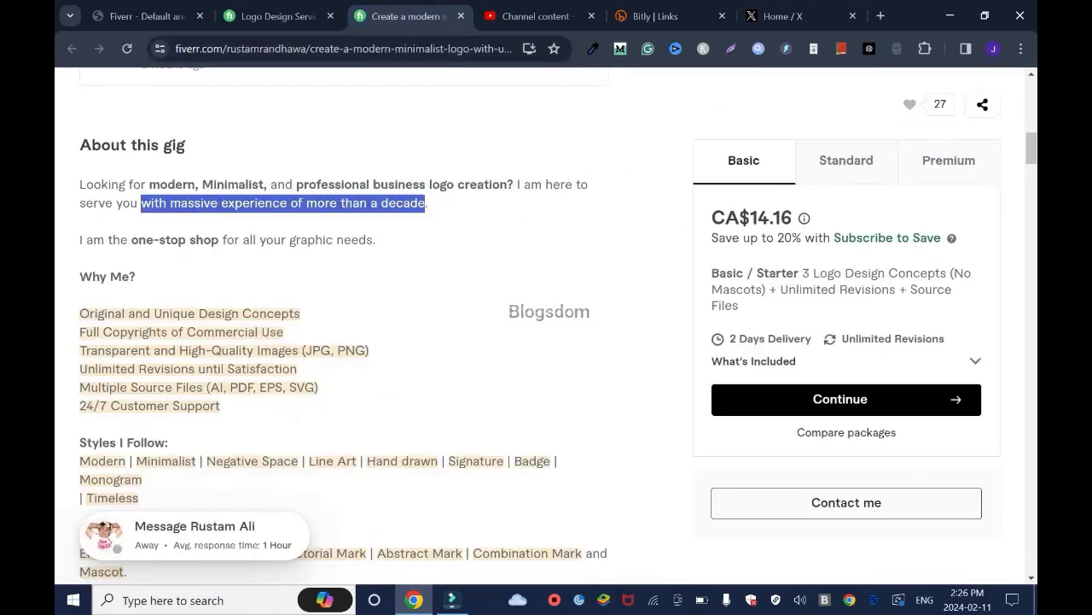
pyautogui.scroll(10, 341, 324)
pyautogui.scroll(-3, 341, 325)
pyautogui.scroll(4, 341, 324)
pyautogui.scroll(-4, 341, 324)
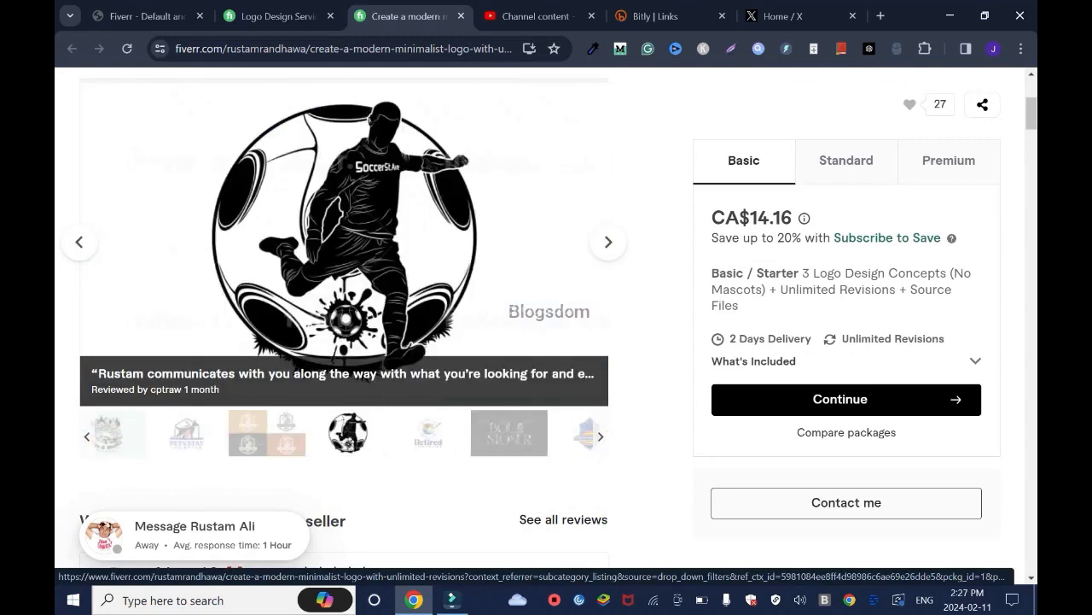
pyautogui.rightClick(342, 219)
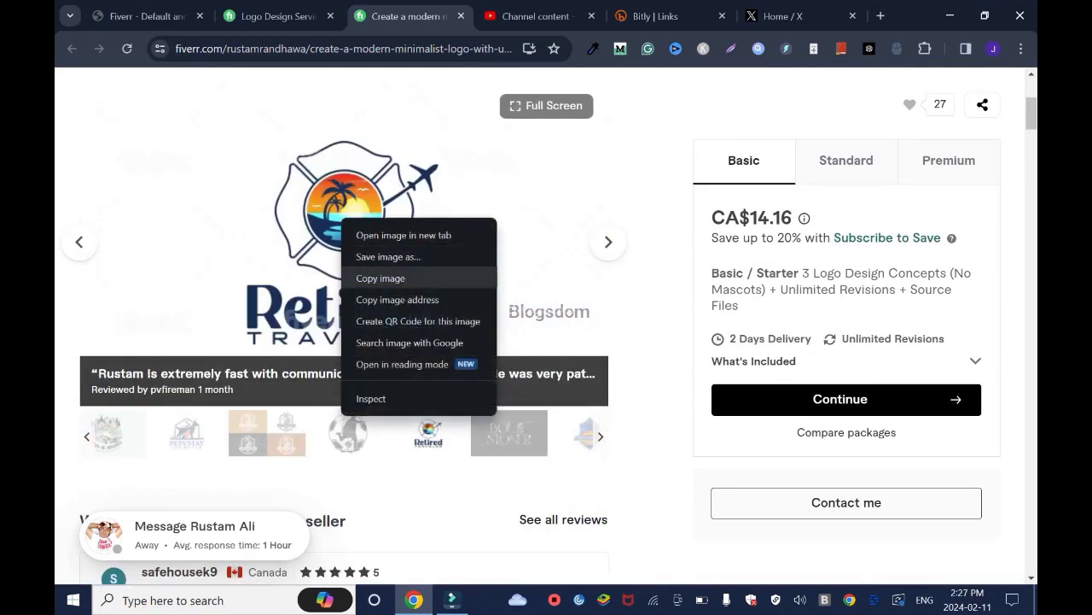
pyautogui.click(388, 278)
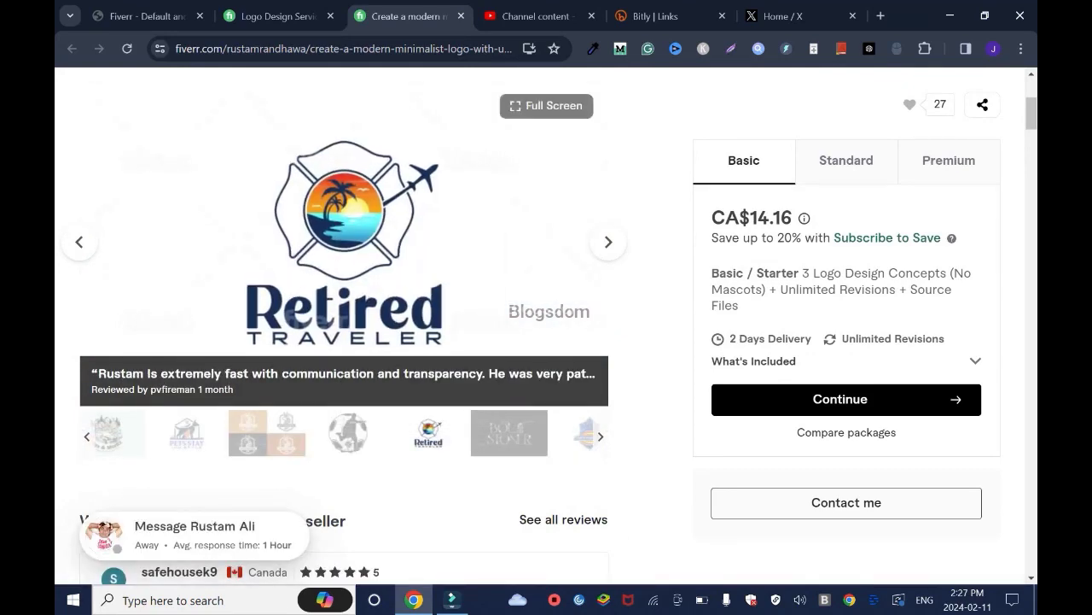
# - Save the logo to Downloads as JPEG 'Best Logo Desiner on Twitter 01'
pyautogui.rightClick(369, 202)
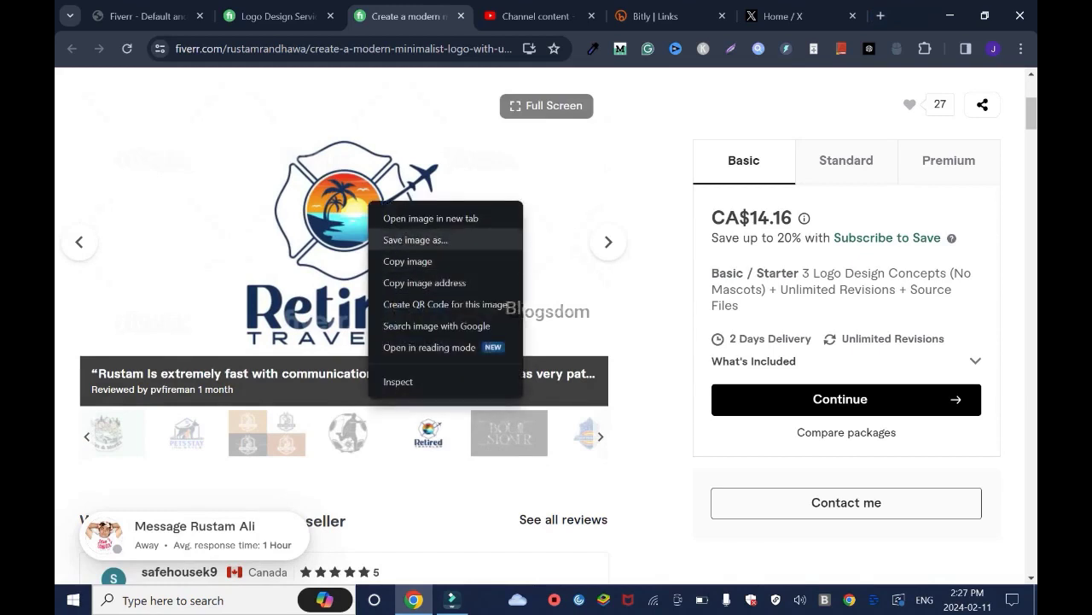
pyautogui.click(414, 239)
pyautogui.write('Logo')
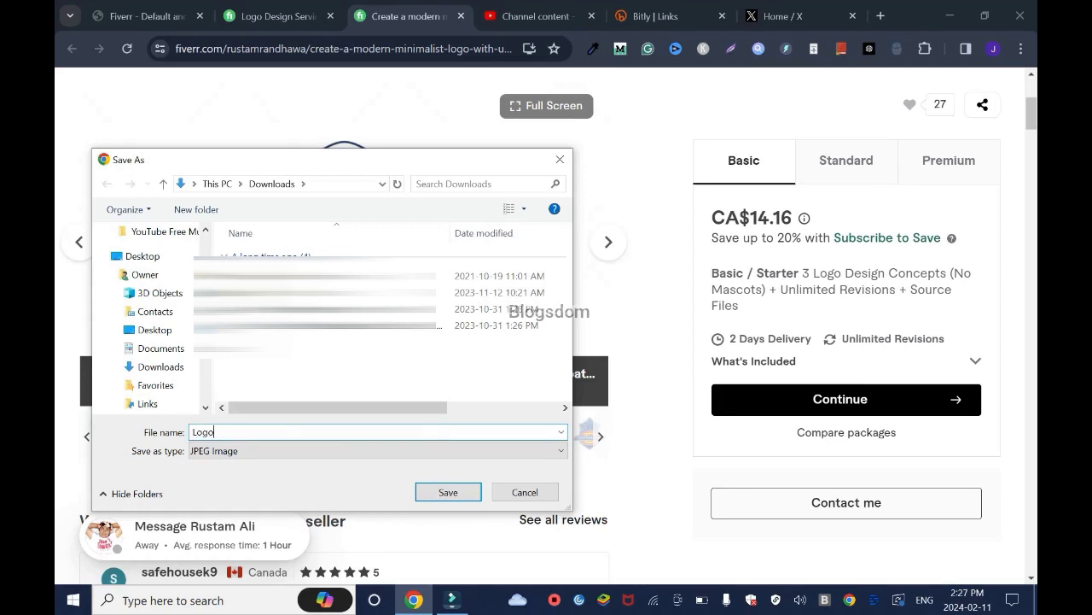
pyautogui.write(' Desiner on Twitter')
pyautogui.press('Home')
pyautogui.write('Best')
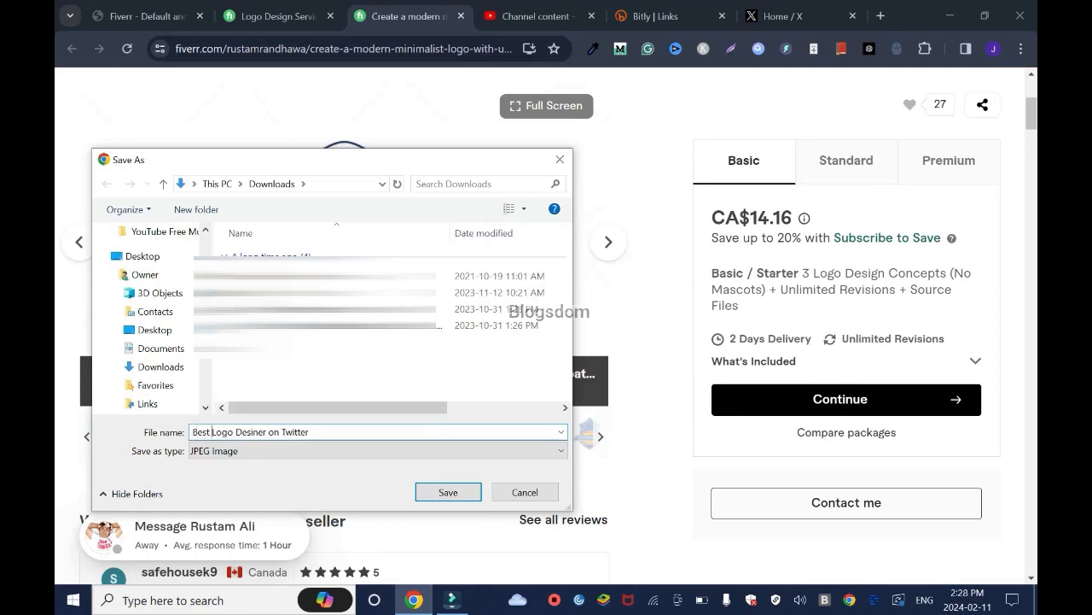
pyautogui.press('End')
pyautogui.write('01')
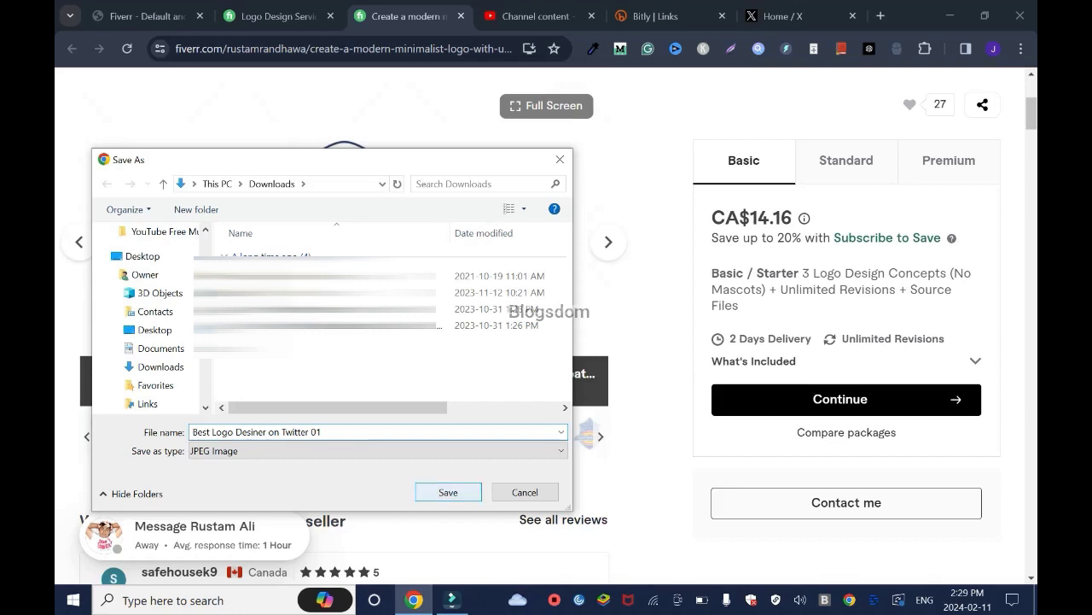
pyautogui.click(448, 491)
# - Attach the saved Retired Traveler logo image to the draft and publish the post
pyautogui.click(794, 15)
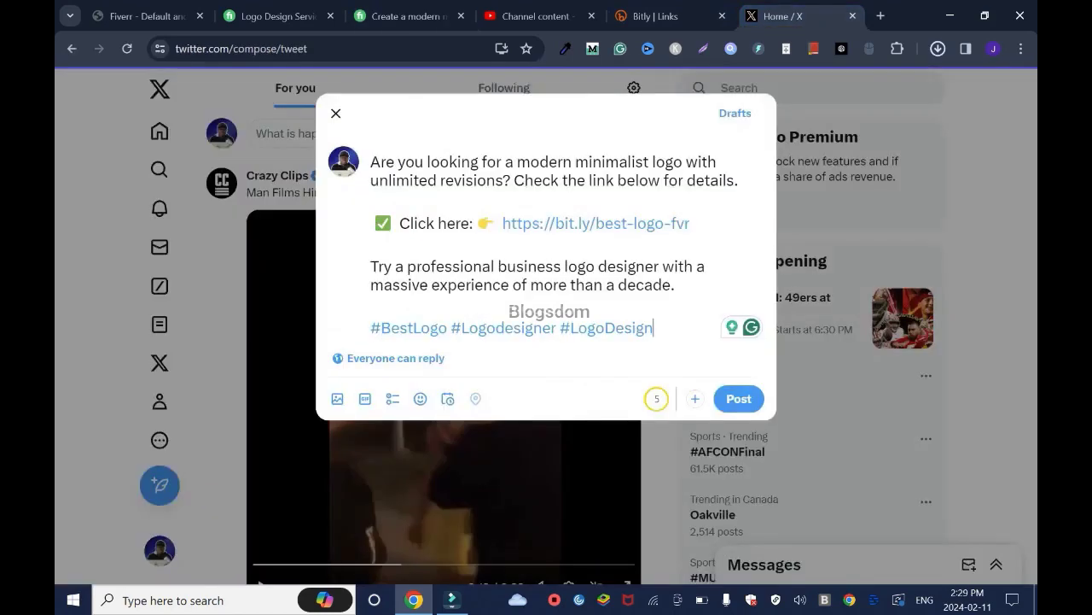
pyautogui.click(337, 398)
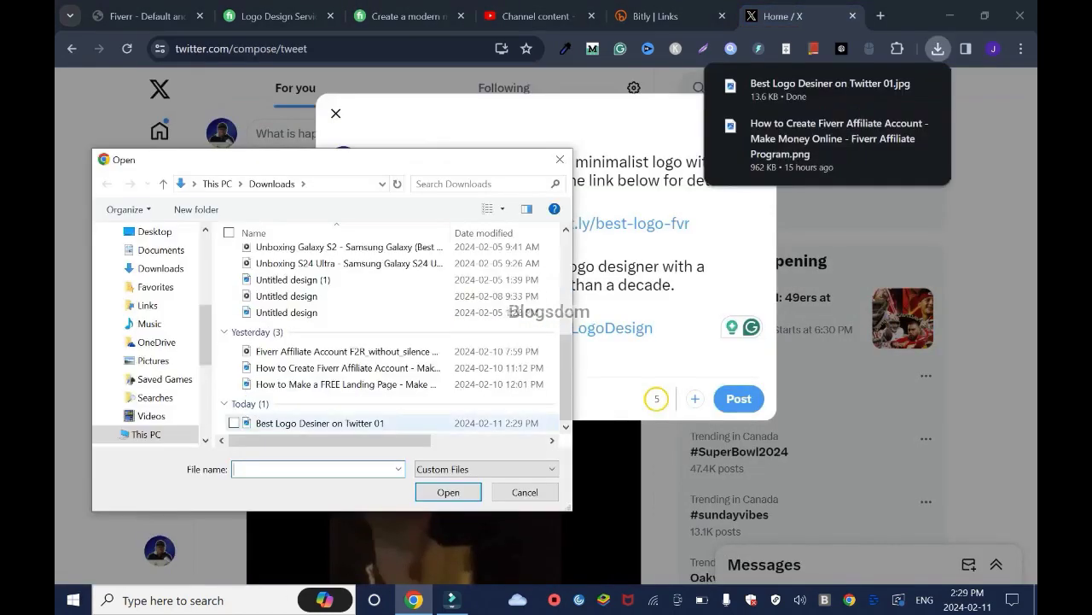
pyautogui.click(333, 422)
pyautogui.click(449, 487)
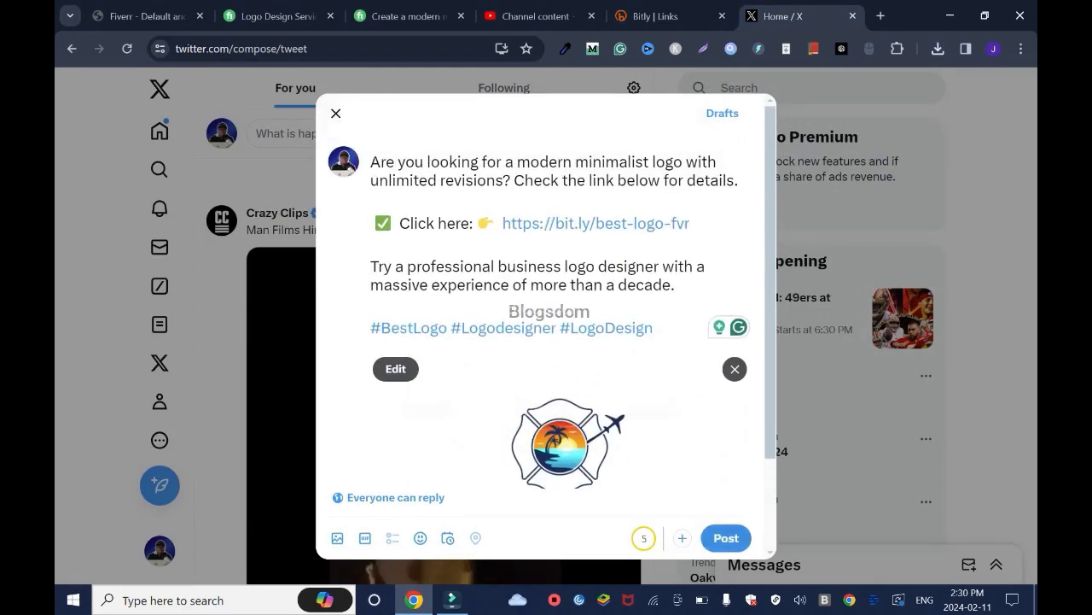
pyautogui.click(726, 538)
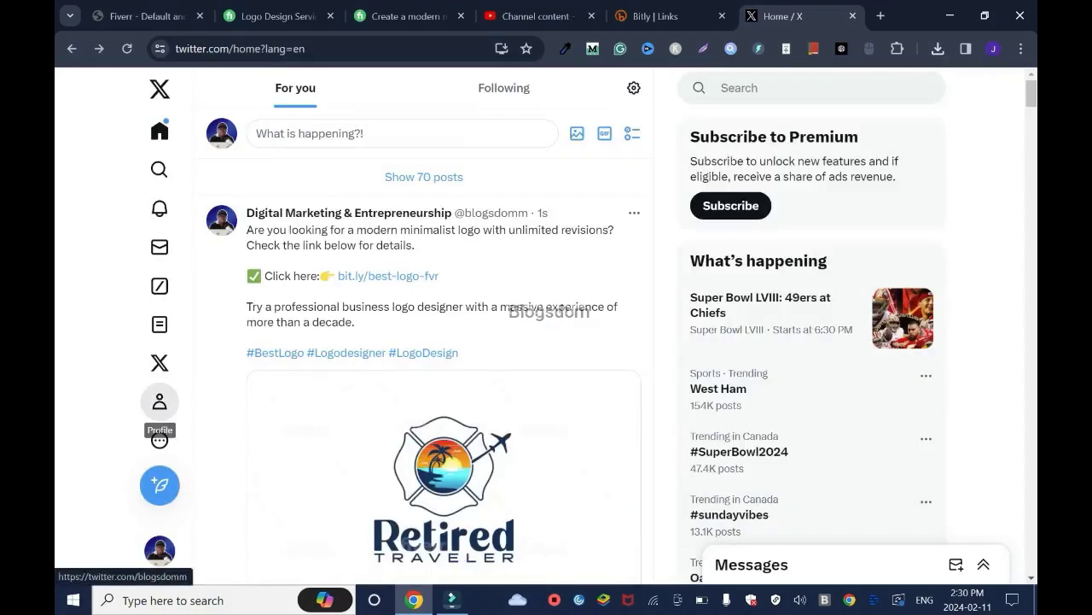
# - Open the new post from the profile page and copy its URL
pyautogui.click(160, 401)
pyautogui.scroll(-5, 160, 401)
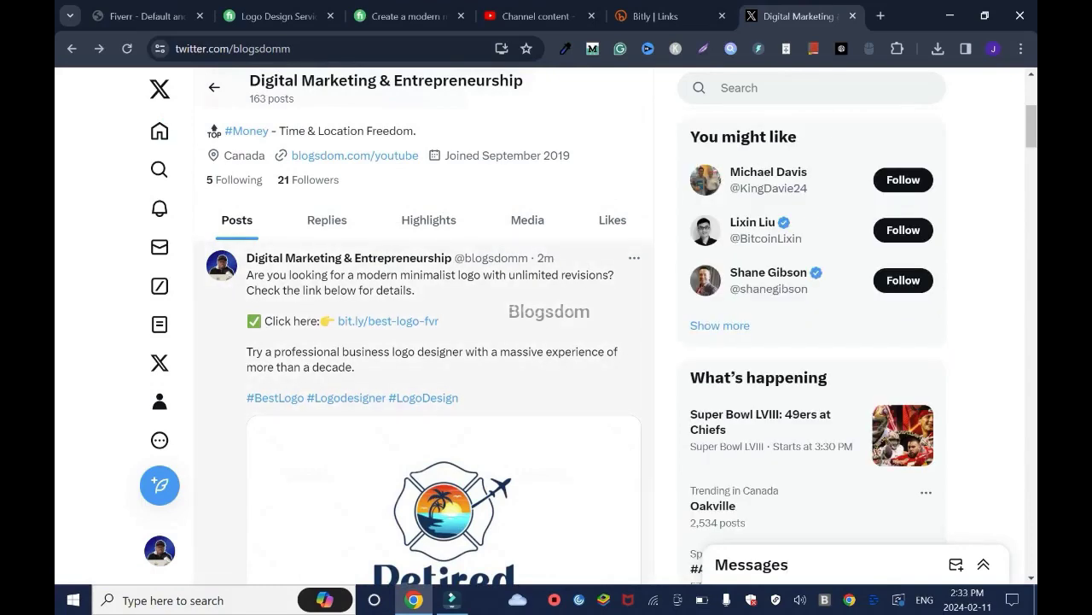
pyautogui.press('Return')
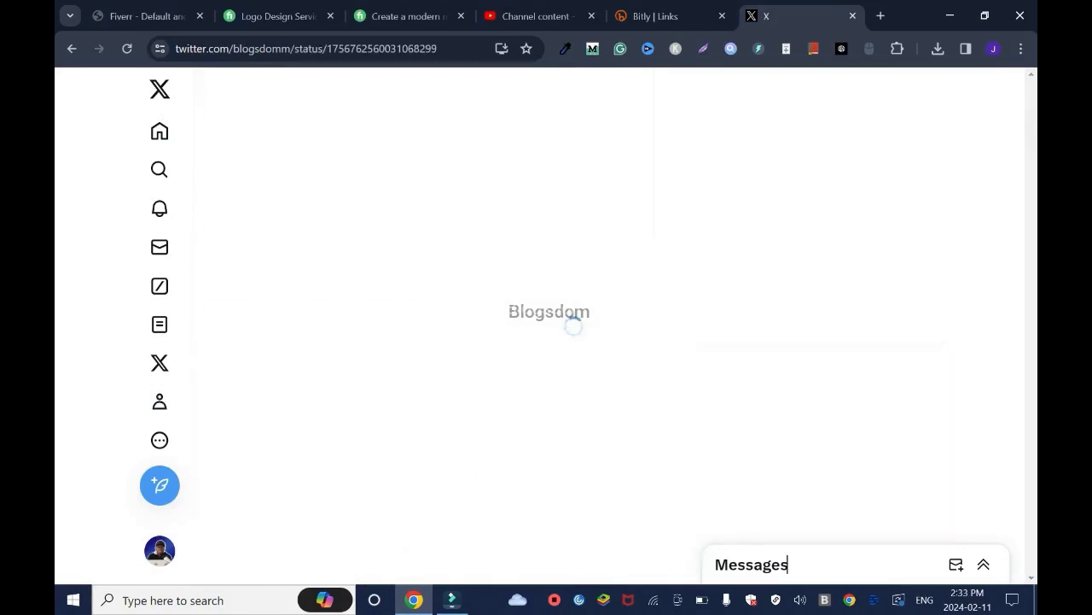
pyautogui.click(275, 48)
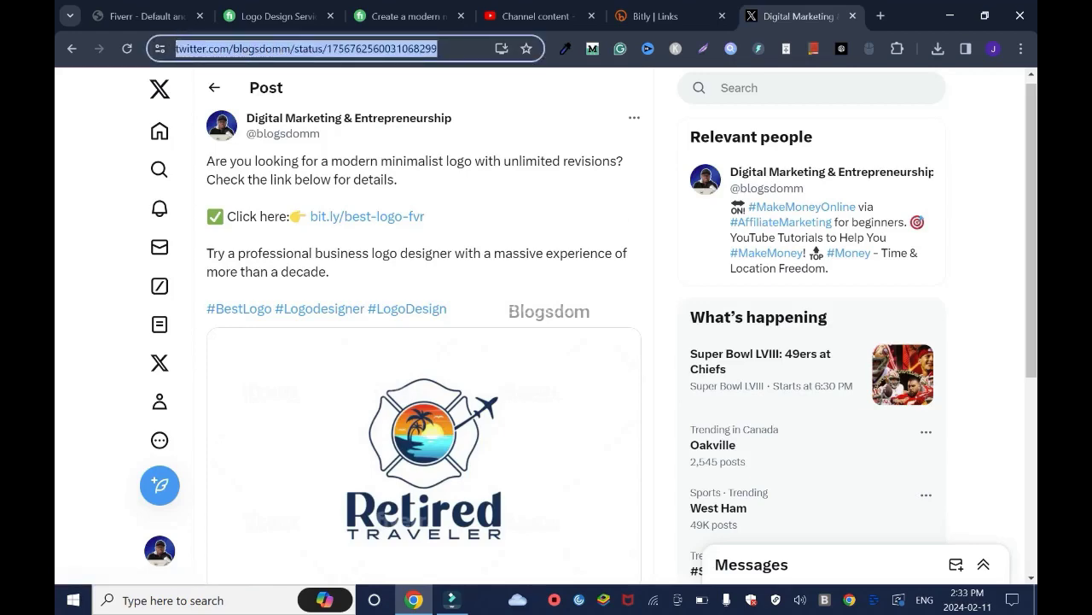
pyautogui.rightClick(275, 49)
pyautogui.click(322, 184)
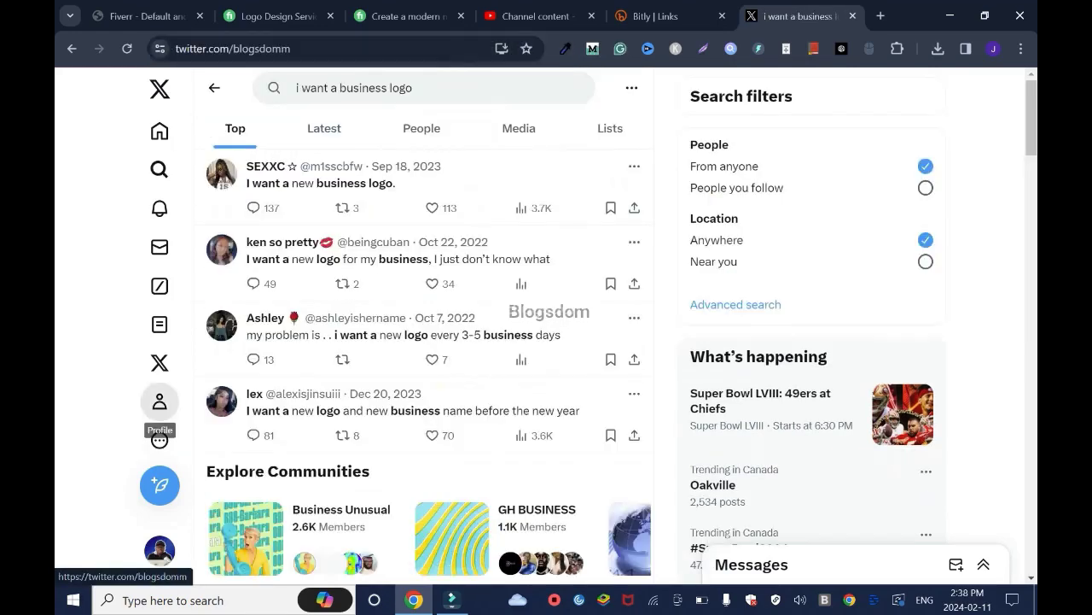
# - Search X for 'I need a logo for a youtube channel' and scroll through the Top results
pyautogui.click(160, 403)
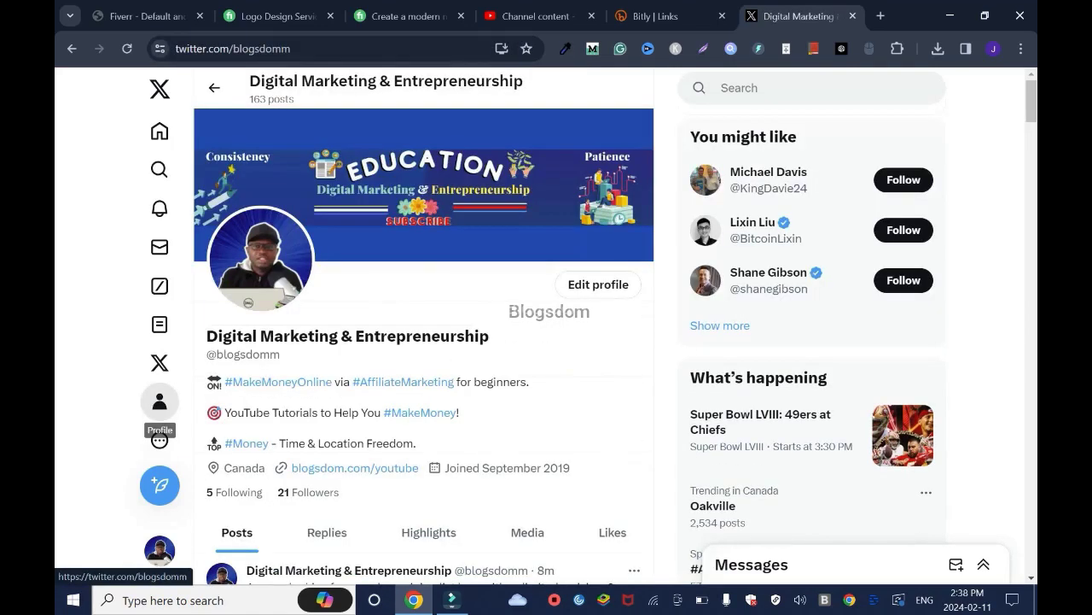
pyautogui.click(768, 88)
pyautogui.write('I')
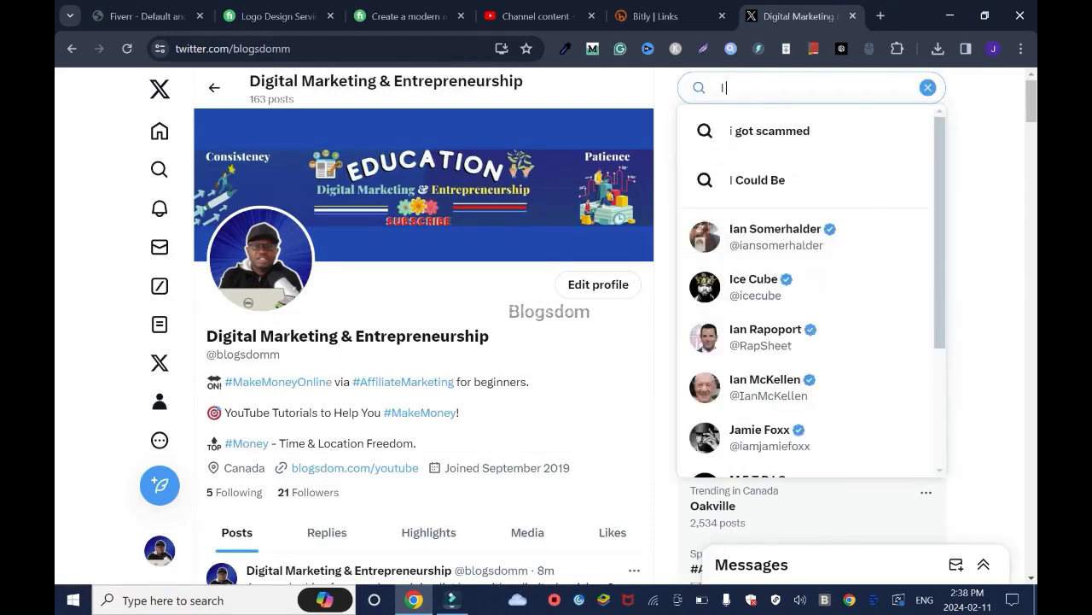
pyautogui.write(' need a logo')
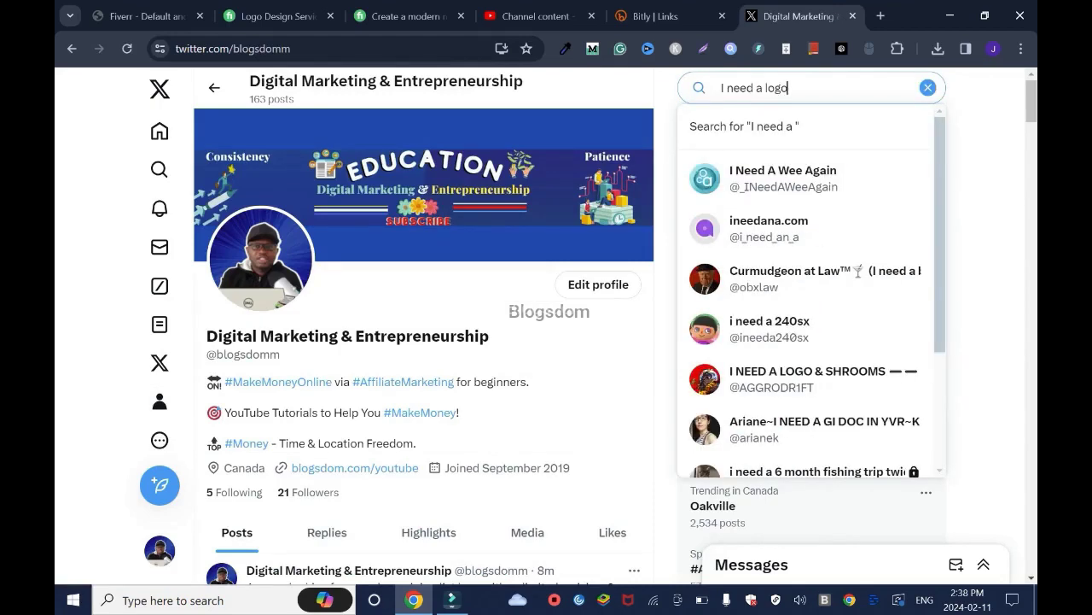
pyautogui.write(' for a youtube c')
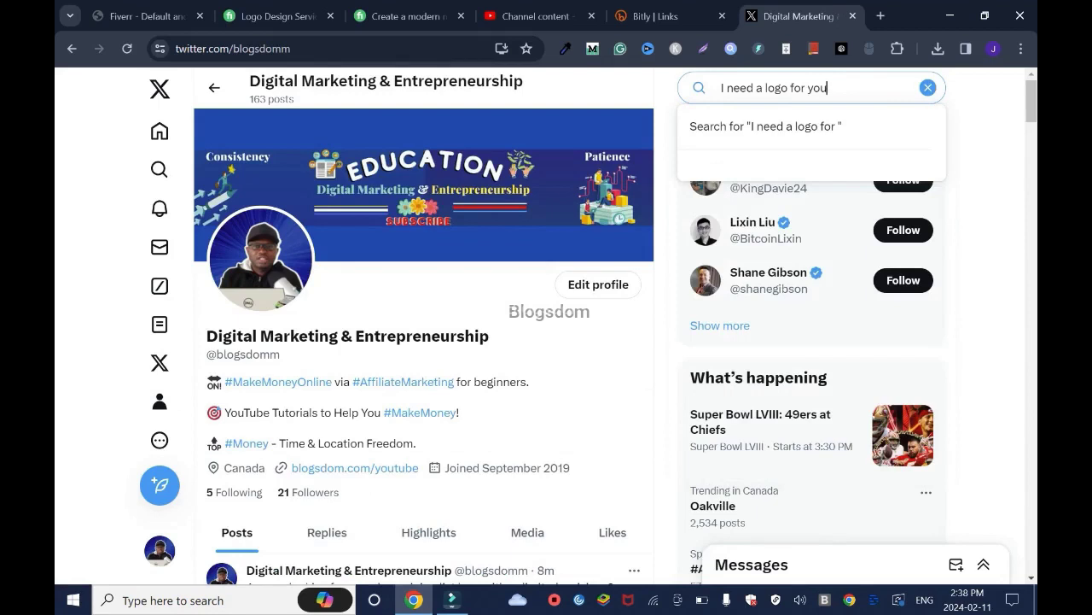
pyautogui.write('hannel')
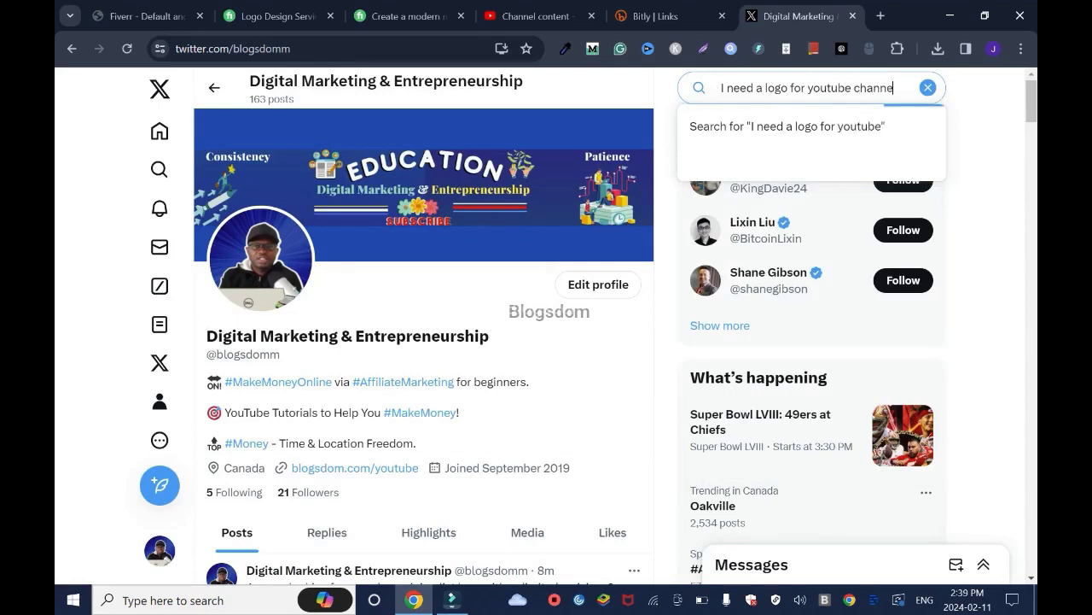
pyautogui.hotkey('ctrl', 'Left')
pyautogui.hotkey('ctrl', 'Left')
pyautogui.write('a')
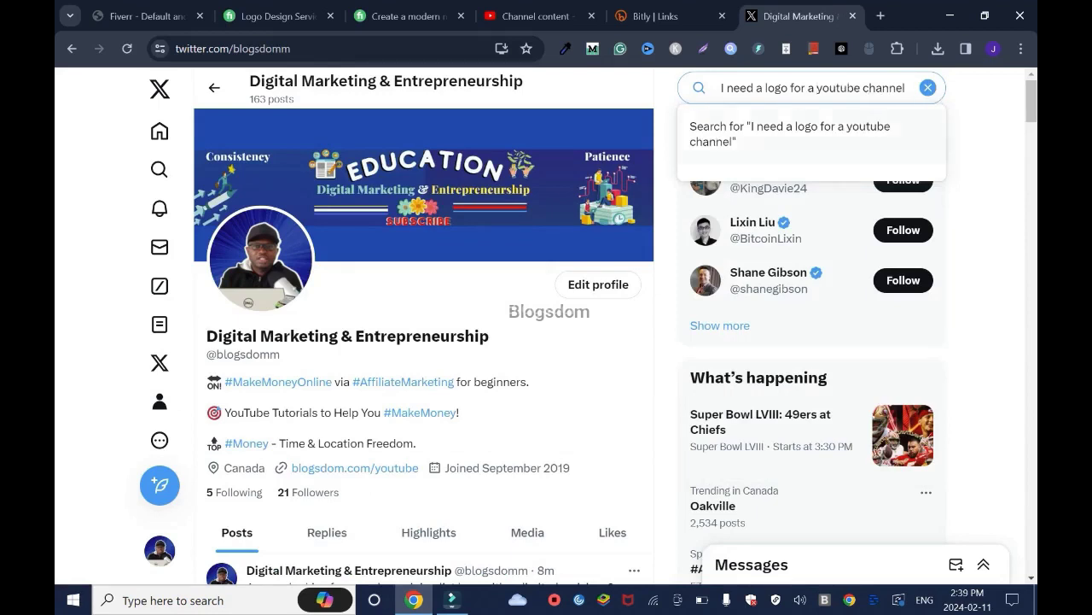
pyautogui.press('Return')
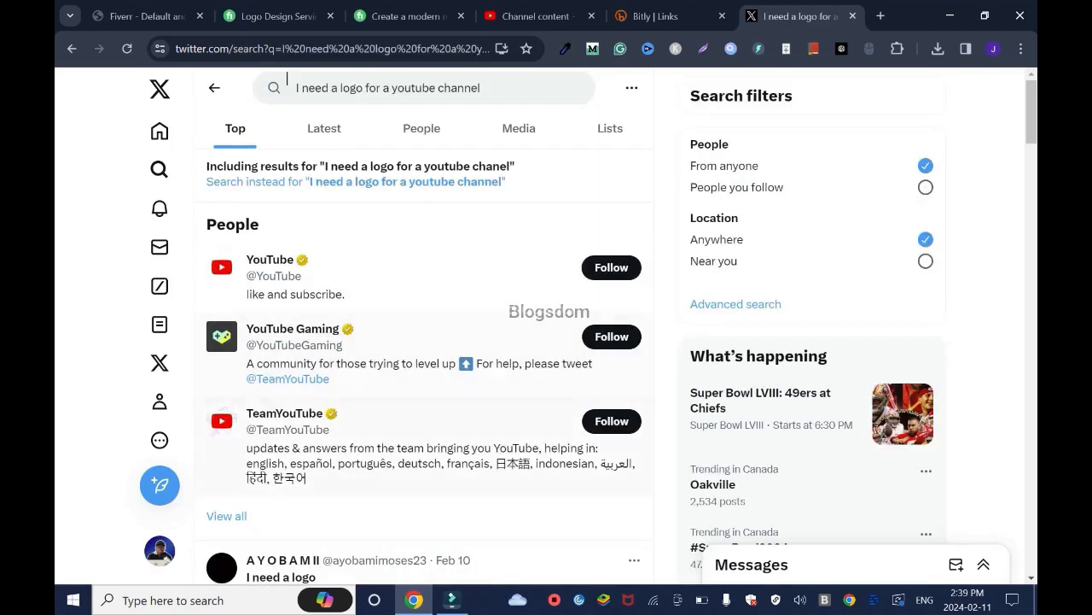
pyautogui.scroll(-8, 423, 341)
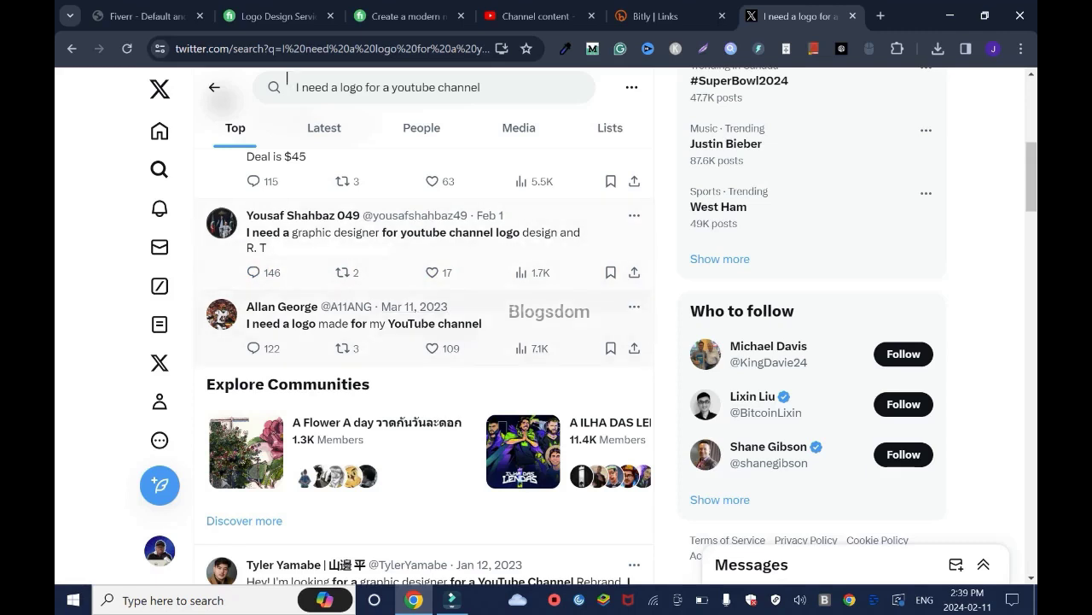
pyautogui.scroll(-3, 287, 82)
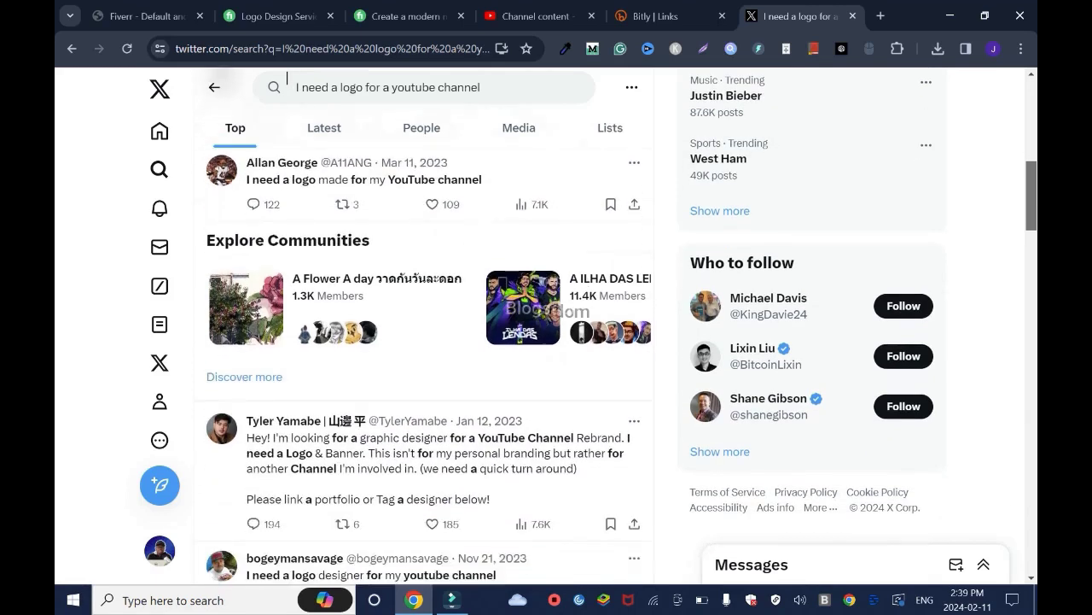
pyautogui.scroll(-2, 287, 82)
pyautogui.scroll(-2, 287, 82)
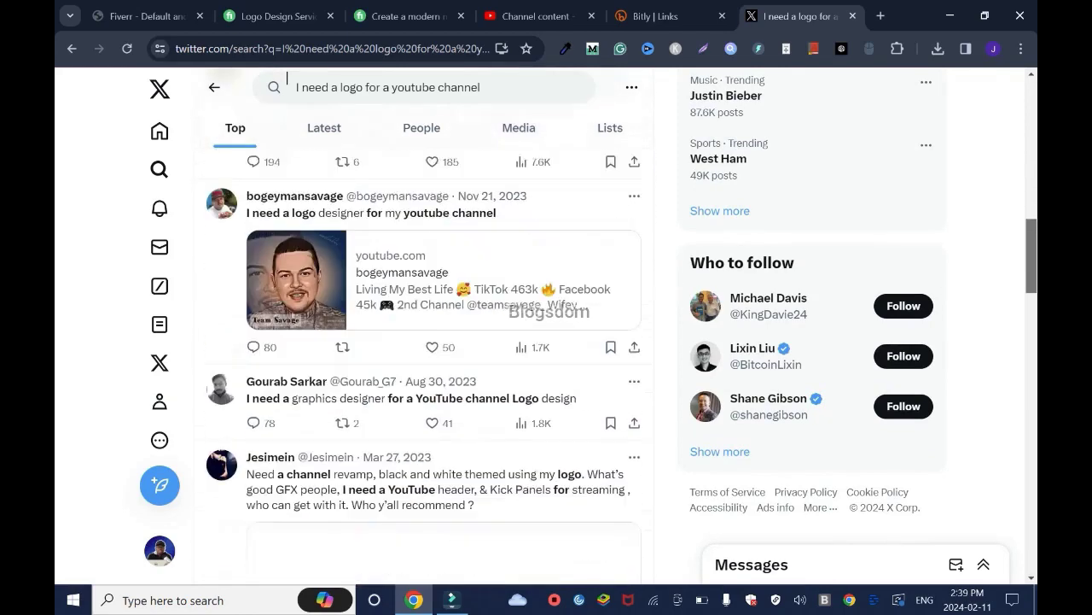
pyautogui.scroll(8, 287, 82)
pyautogui.scroll(2, 287, 82)
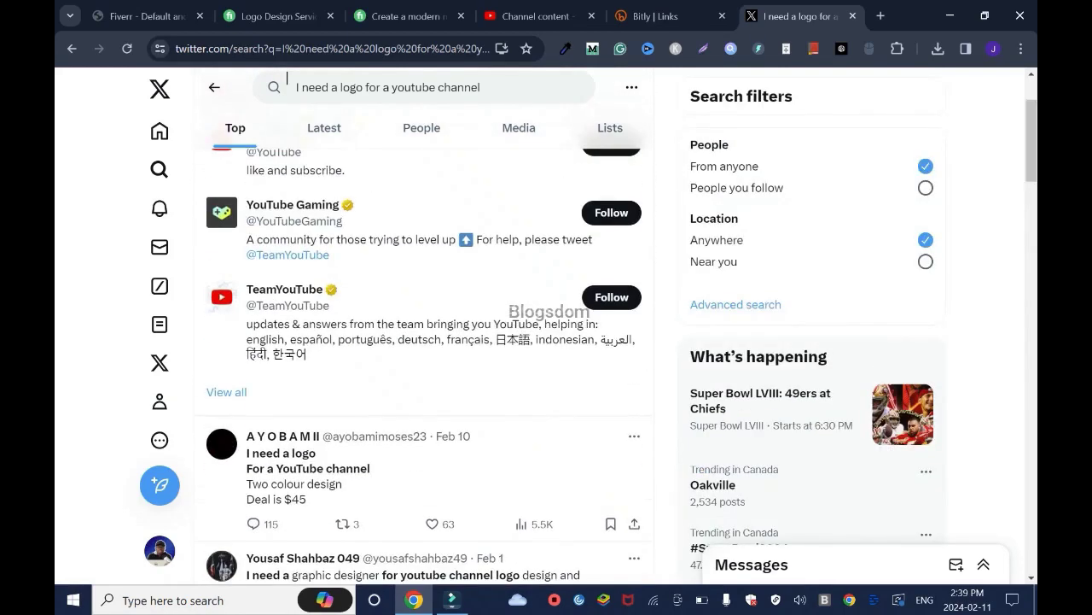
# - In the Latest results, start a reply to the $45 logo request and paste the logo-offer post link
pyautogui.click(324, 127)
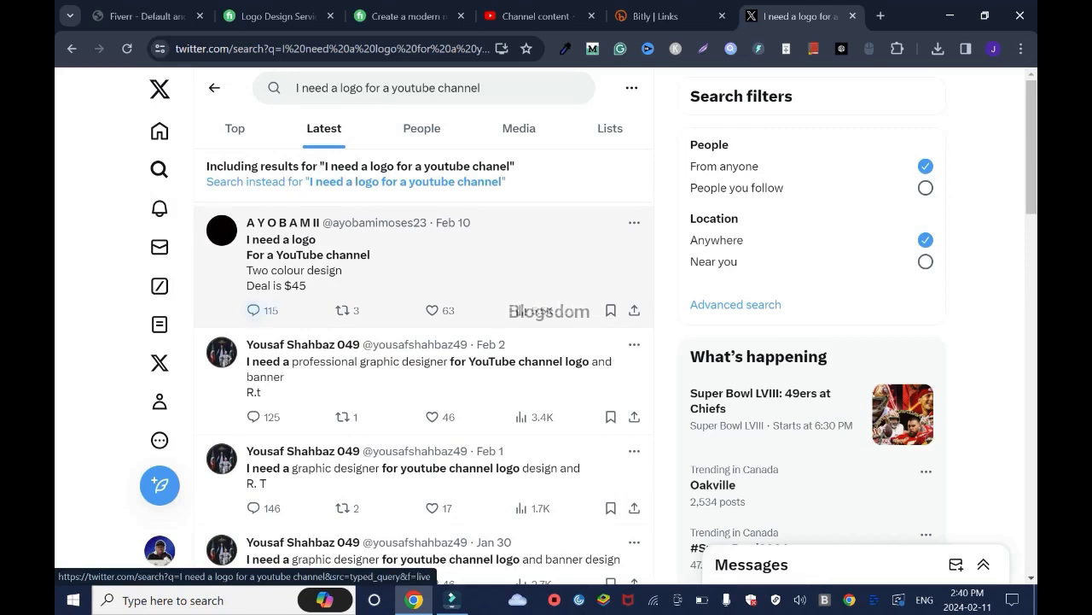
pyautogui.click(254, 310)
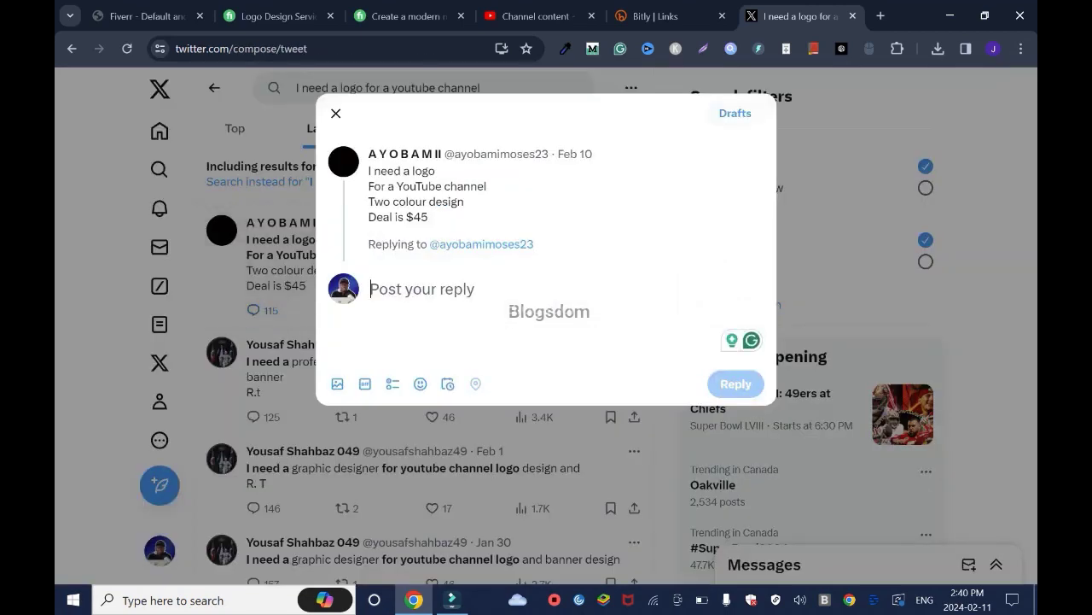
pyautogui.press('Escape')
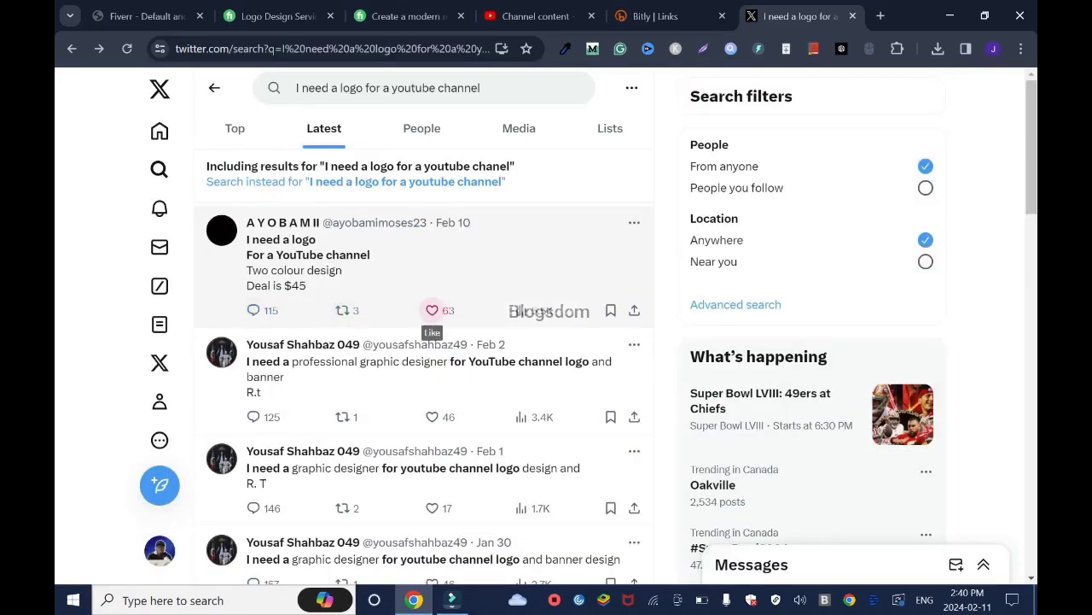
pyautogui.click(254, 310)
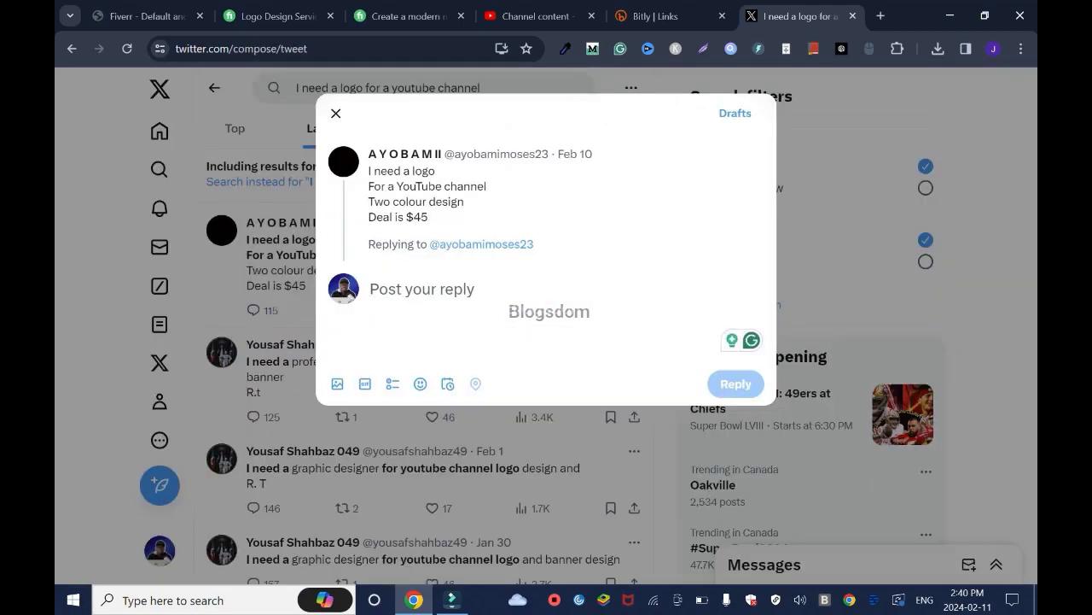
pyautogui.hotkey('ctrl', 'v')
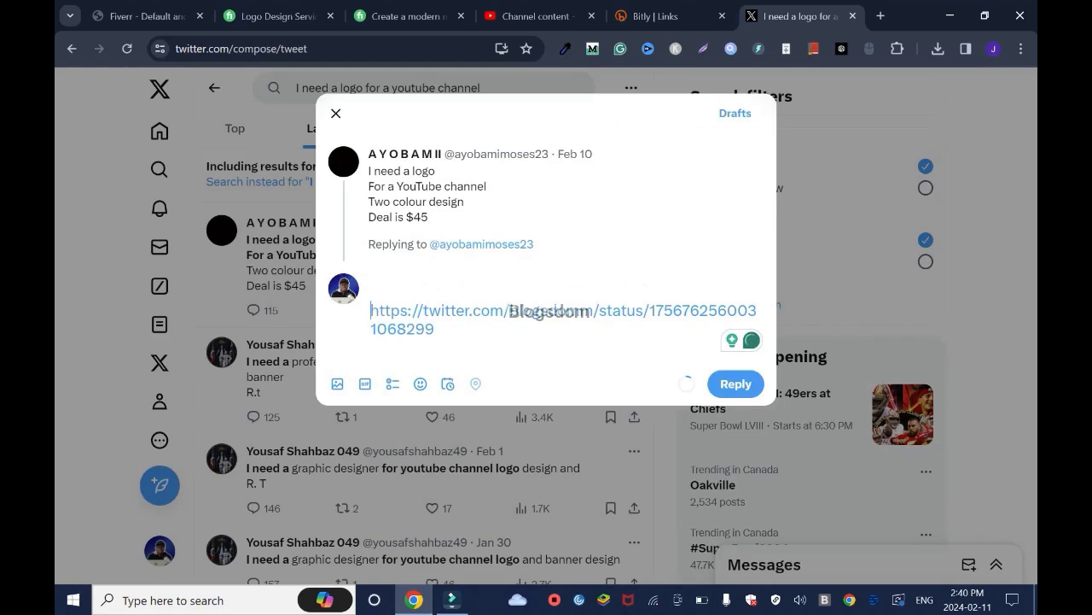
# - Write the reply text 'Oh that's easy peasy! Check this Twitter post below!'
pyautogui.write("Oh that's easy peasy f")
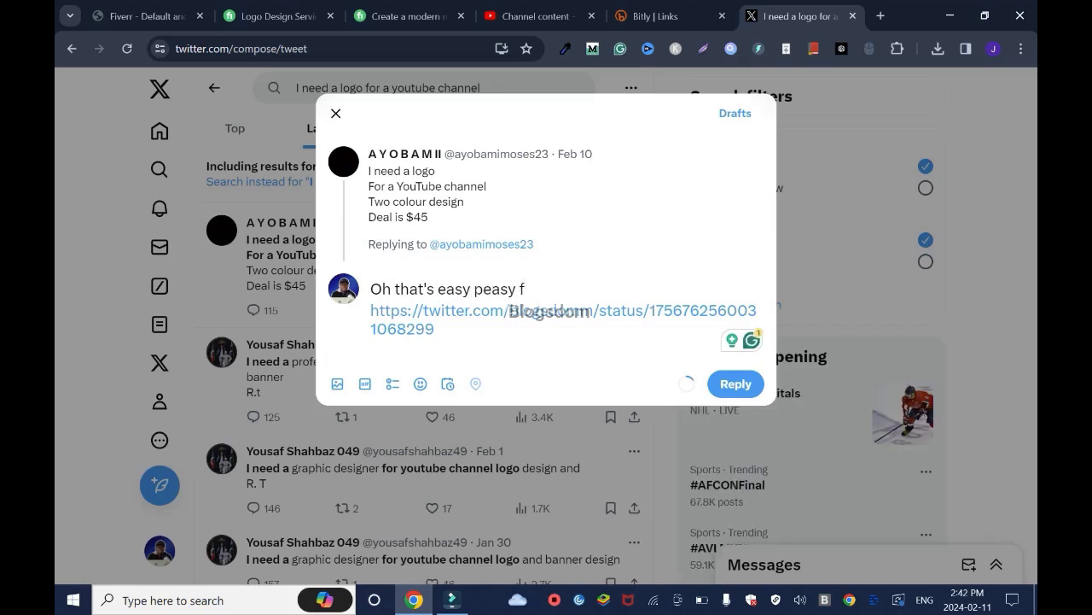
pyautogui.press('BackSpace')
pyautogui.press('BackSpace')
pyautogui.write('! Check thi')
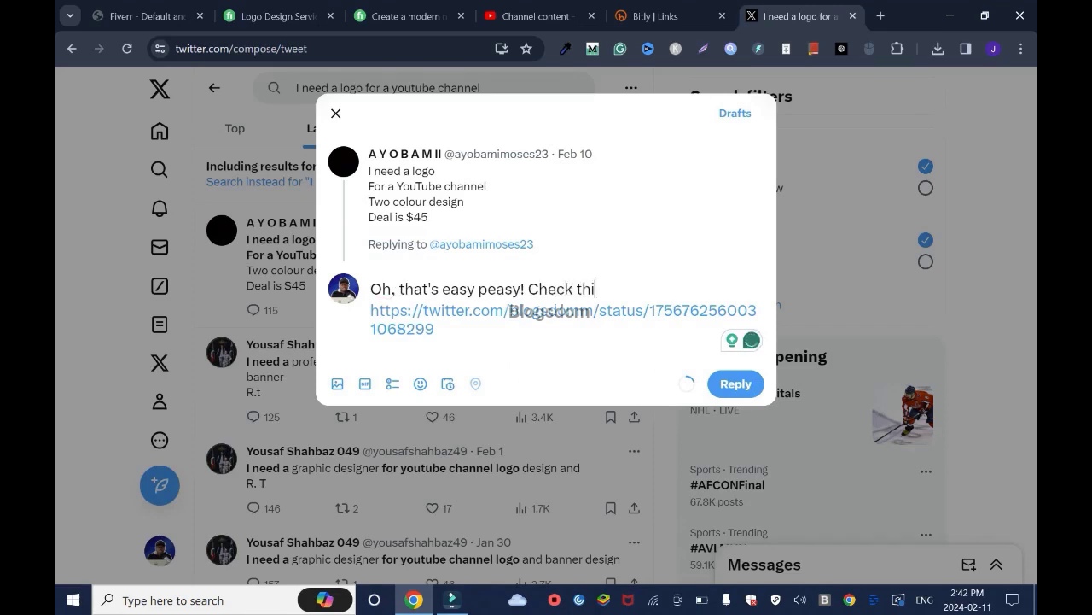
pyautogui.press('BackSpace')
pyautogui.write('e post')
pyautogui.press('BackSpace')
pyautogui.press('BackSpace')
pyautogui.press('BackSpace')
pyautogui.press('BackSpace')
pyautogui.press('BackSpace')
pyautogui.press('BackSpace')
pyautogui.press('BackSpace')
pyautogui.press('BackSpace')
pyautogui.write('his Twitter post below')
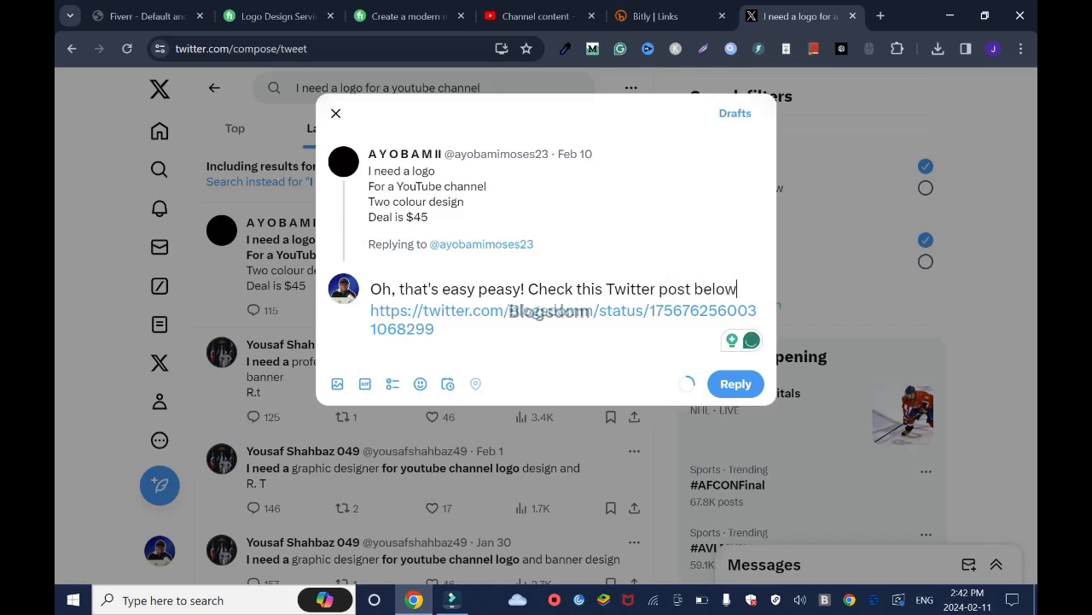
pyautogui.write('!')
# - Send the reply, then answer the YouTube logo-and-banner request with the same message and post link
pyautogui.click(735, 383)
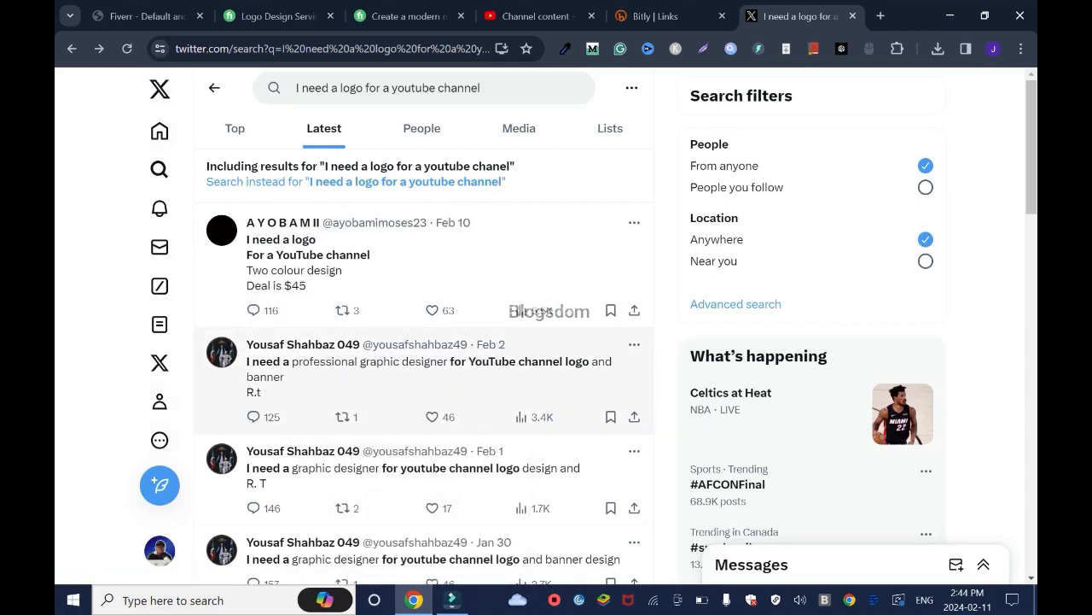
pyautogui.click(421, 361)
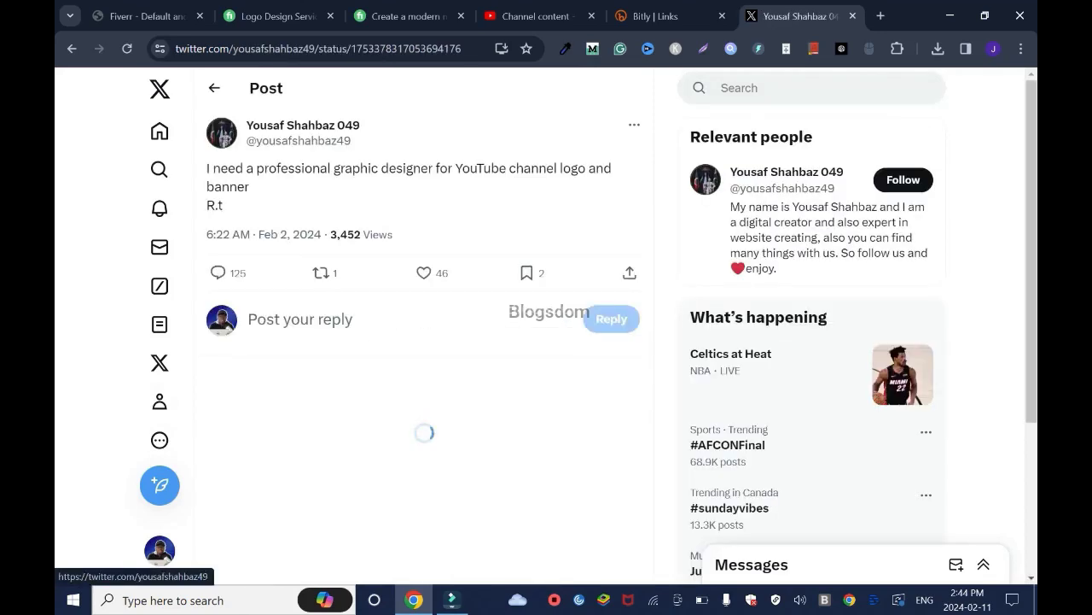
pyautogui.write("rOh, that's easy peasy! C")
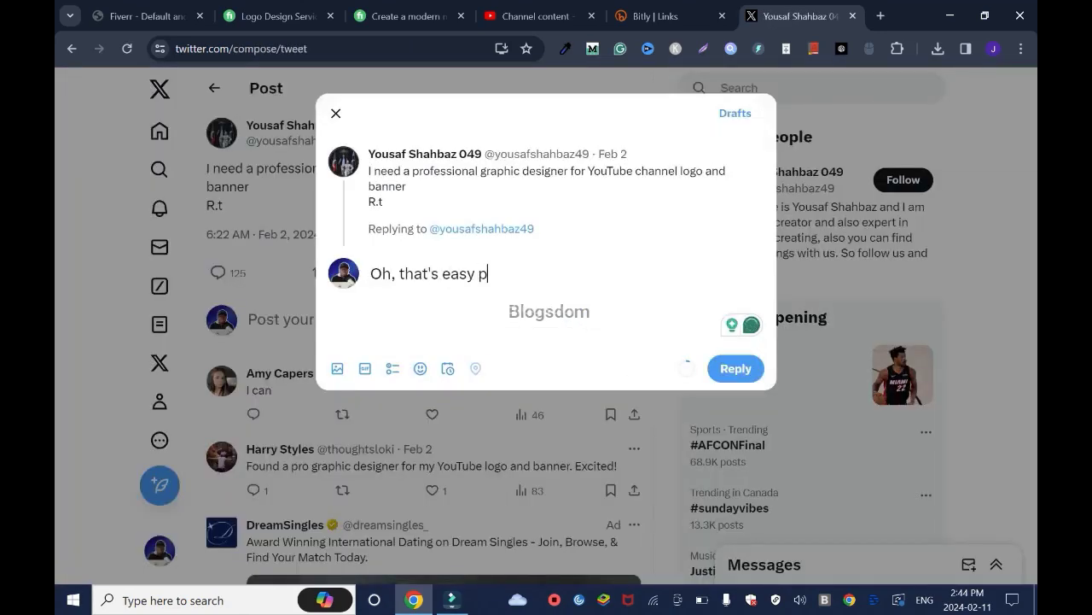
pyautogui.write('heck this Twitter post b')
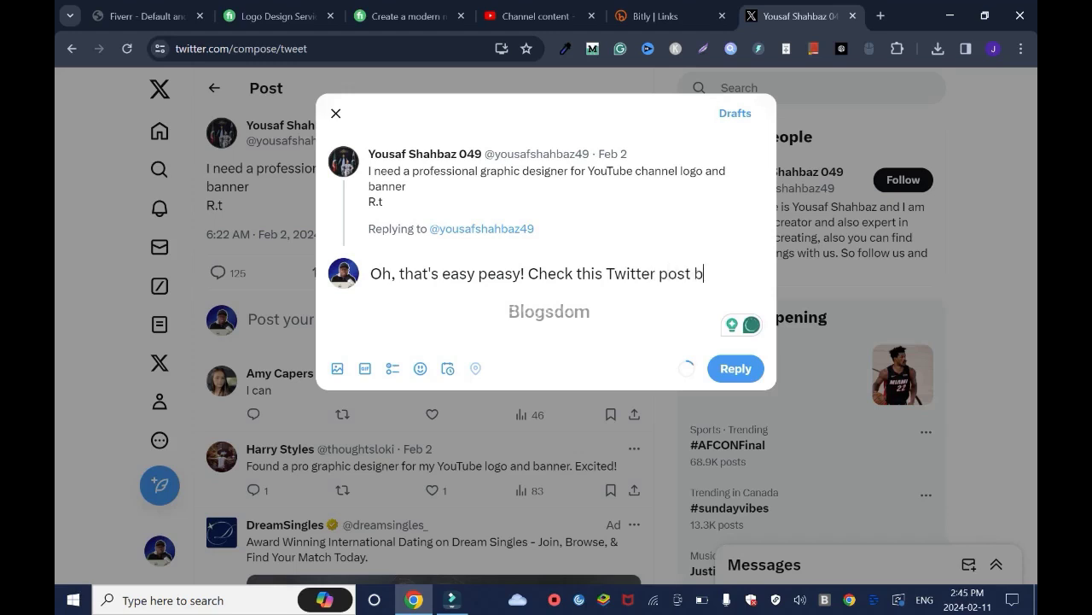
pyautogui.write('elow:')
pyautogui.hotkey('ctrl', 'v')
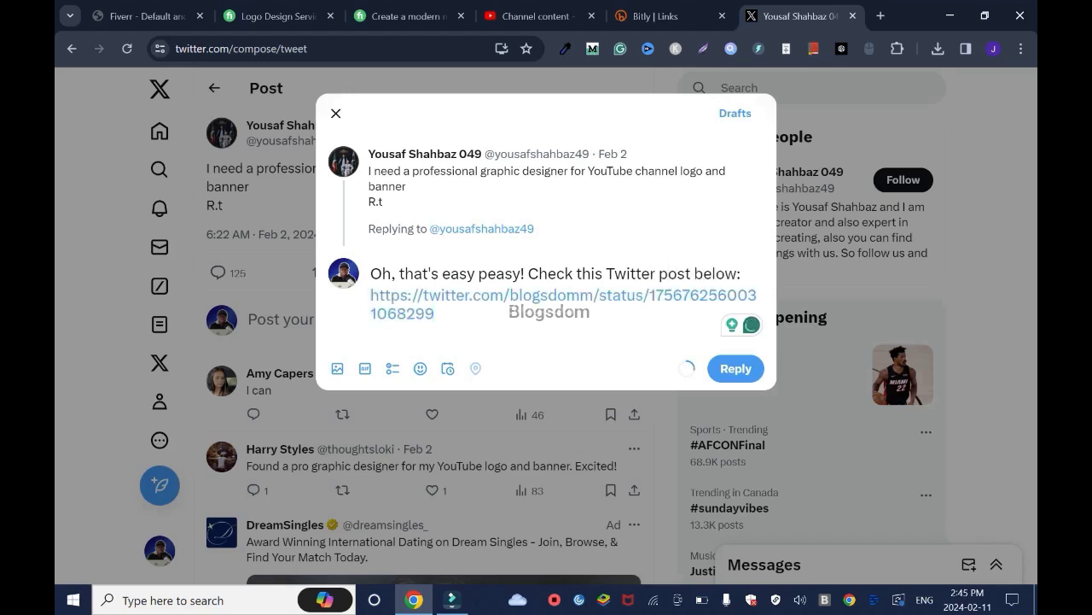
pyautogui.hotkey('ctrl', 'Return')
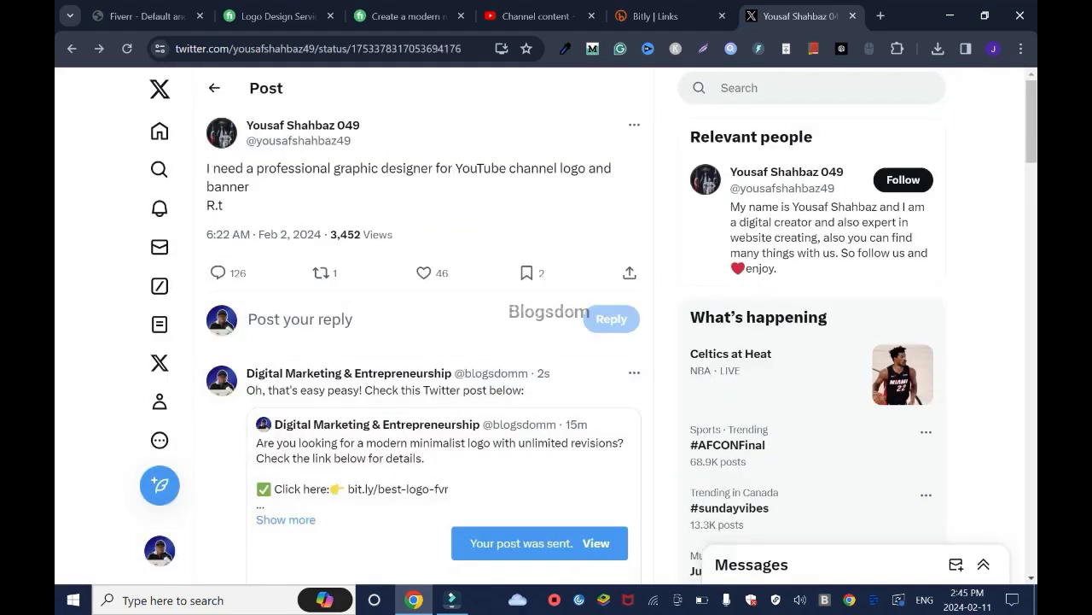